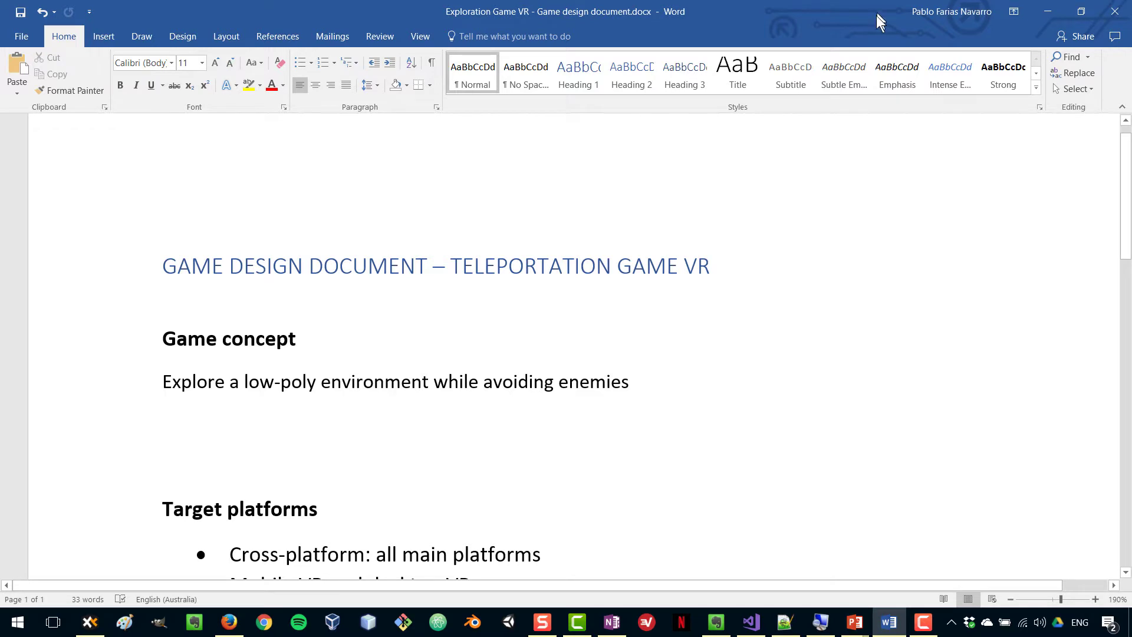
Step: Add two blank lines under the game concept sentence to leave room for a sketch
{"action": "scroll", "coordinate": [577, 396], "scroll_direction": "down", "scroll_amount": 3}
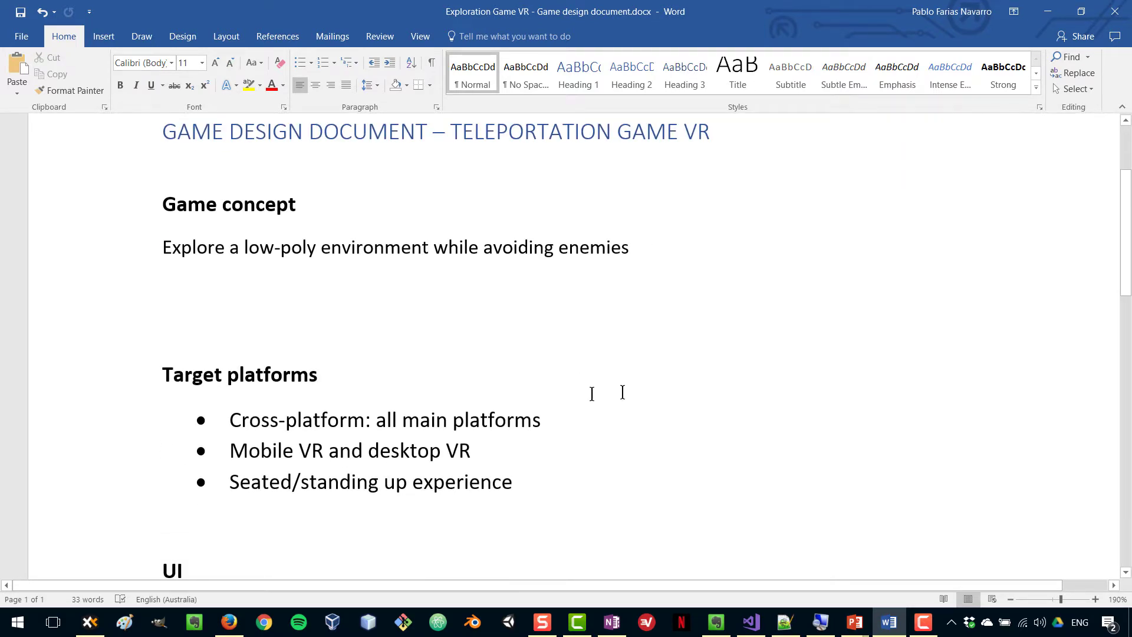
{"action": "scroll", "coordinate": [688, 387], "scroll_direction": "up", "scroll_amount": 1, "text": "ctrl"}
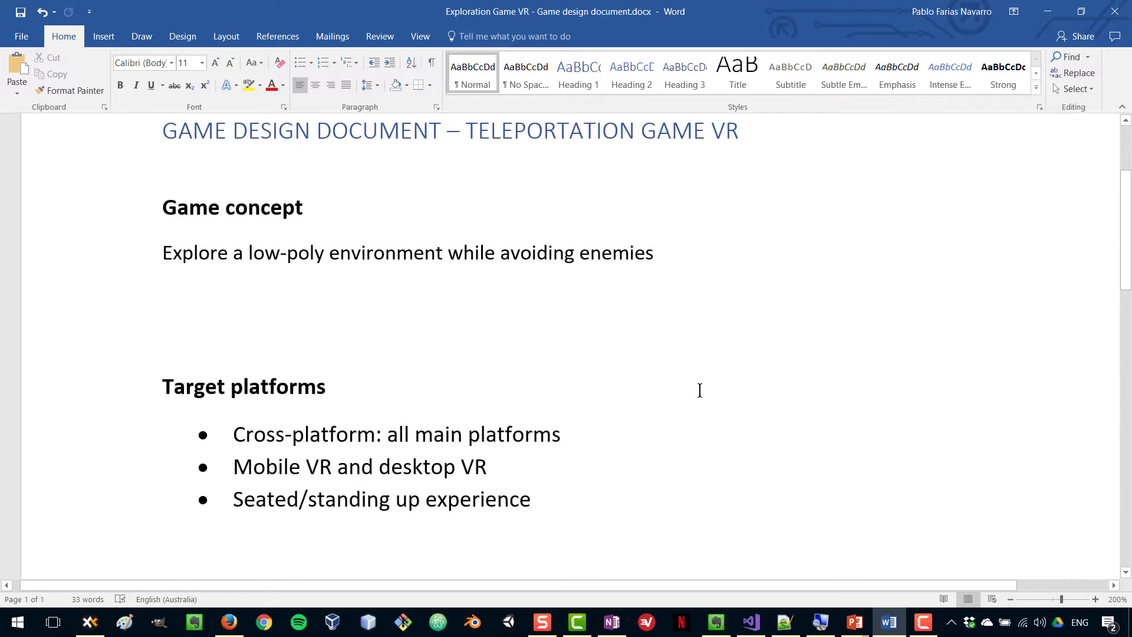
{"action": "scroll", "coordinate": [699, 390], "scroll_direction": "up", "scroll_amount": 1, "text": "ctrl"}
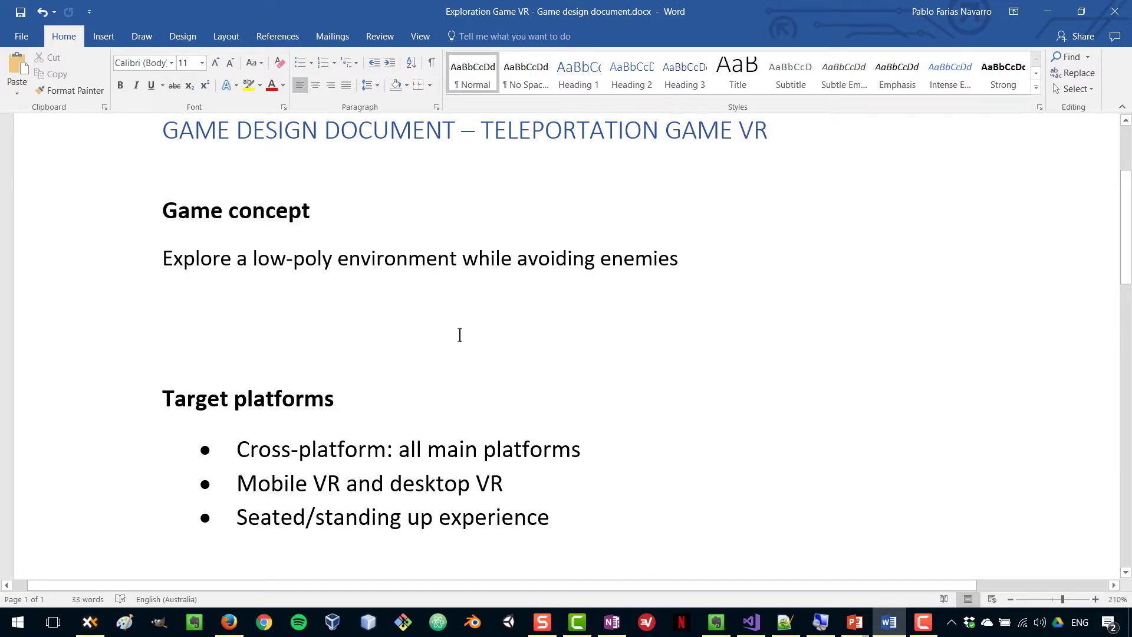
{"action": "left_click", "coordinate": [216, 302]}
{"action": "scroll", "coordinate": [211, 345], "scroll_direction": "down", "scroll_amount": 2}
{"action": "scroll", "coordinate": [212, 345], "scroll_direction": "up", "scroll_amount": 1}
{"action": "key", "text": "Return"}
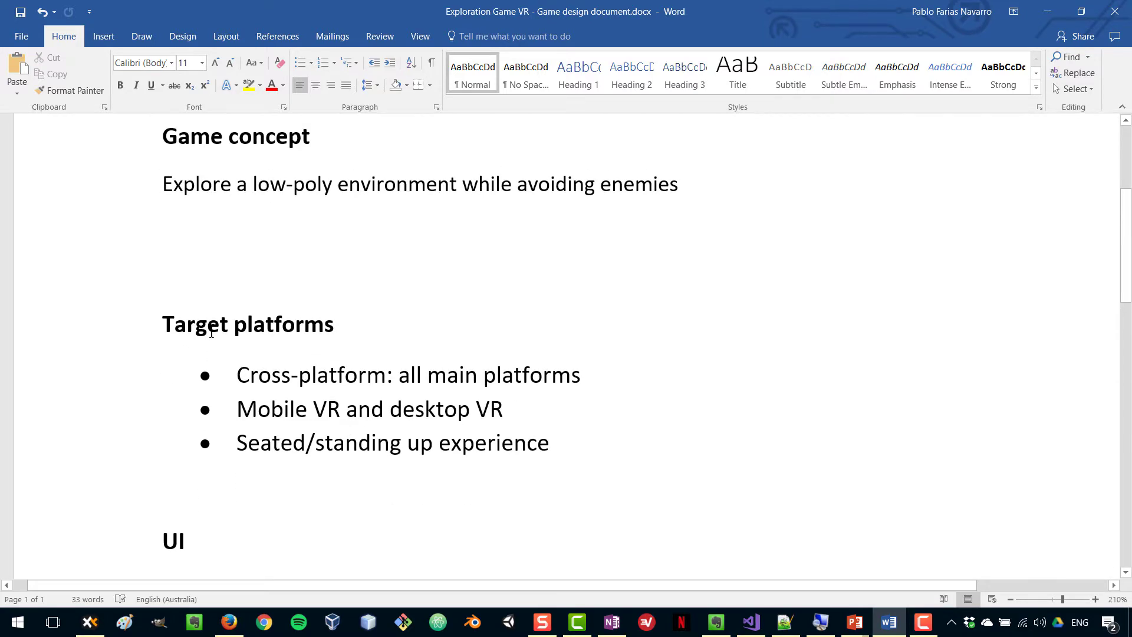
{"action": "key", "text": "Return"}
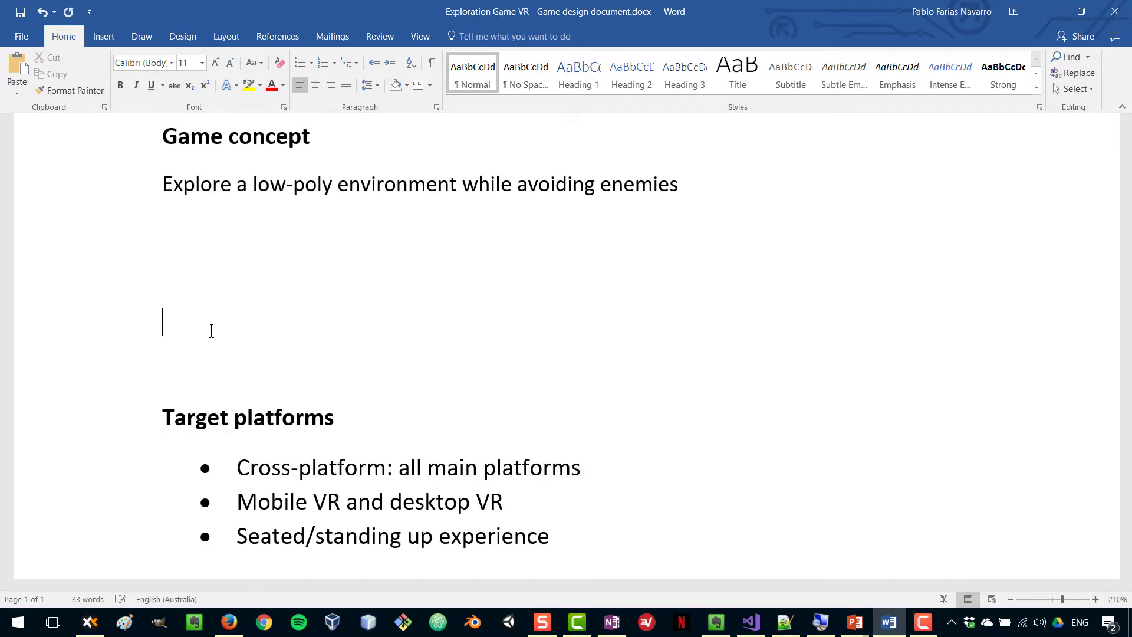
Step: In OneNote, draw a black stick figure wearing a VR headset
{"action": "left_click", "coordinate": [206, 241]}
{"action": "key", "text": "alt+Tab"}
{"action": "key", "text": "alt+Tab"}
{"action": "key", "text": "alt+Tab"}
{"action": "key", "text": "alt+Tab"}
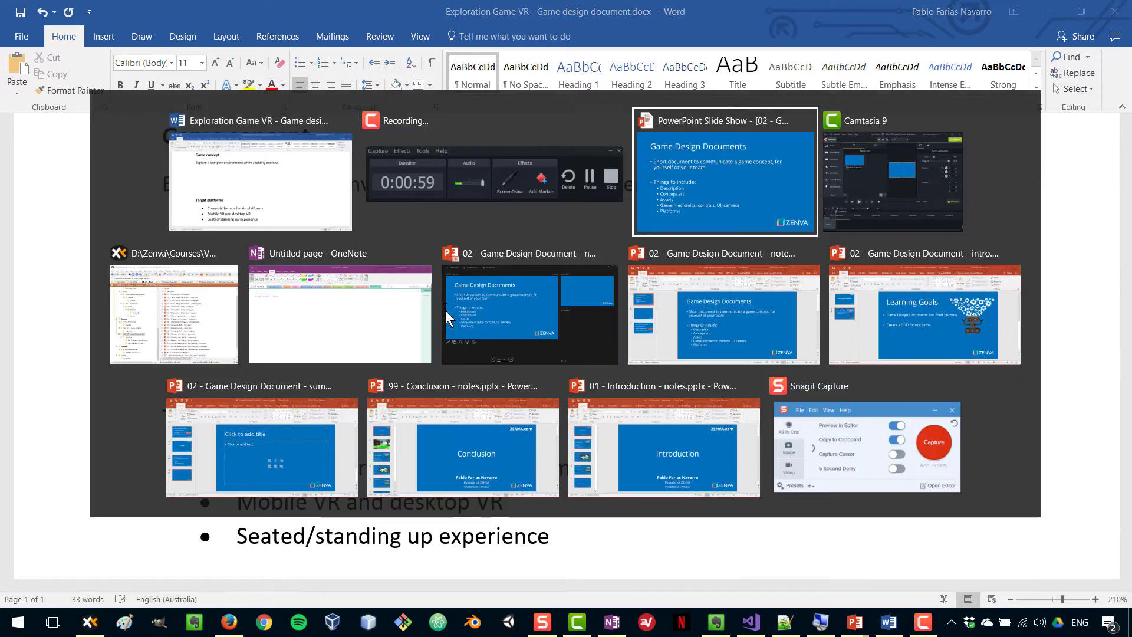
{"action": "key", "text": "alt+Tab"}
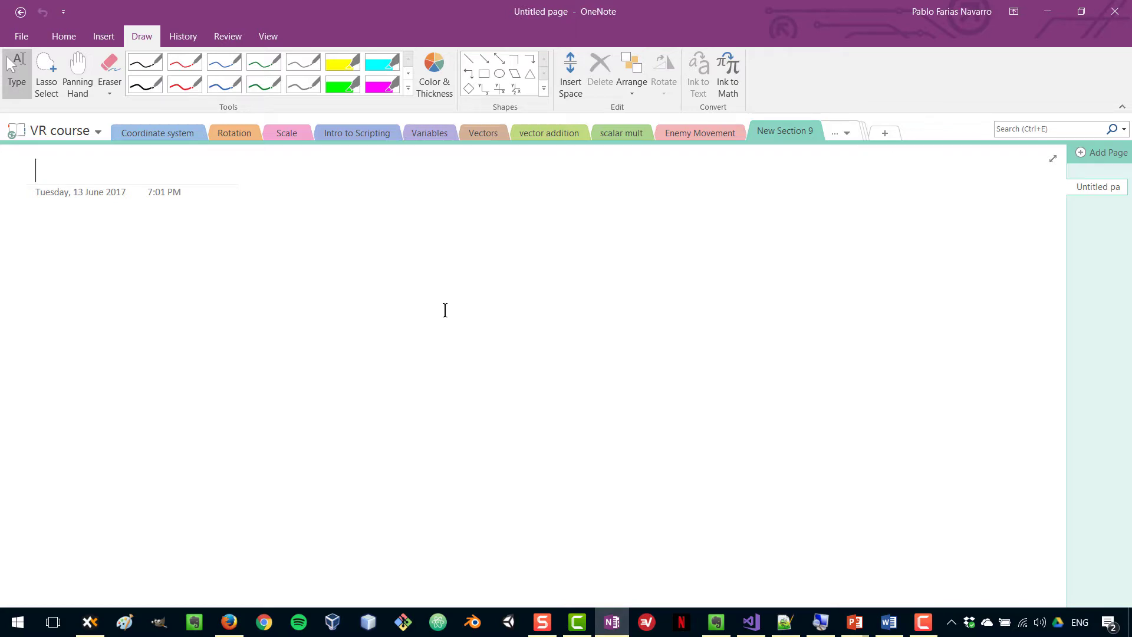
{"action": "left_click", "coordinate": [152, 91]}
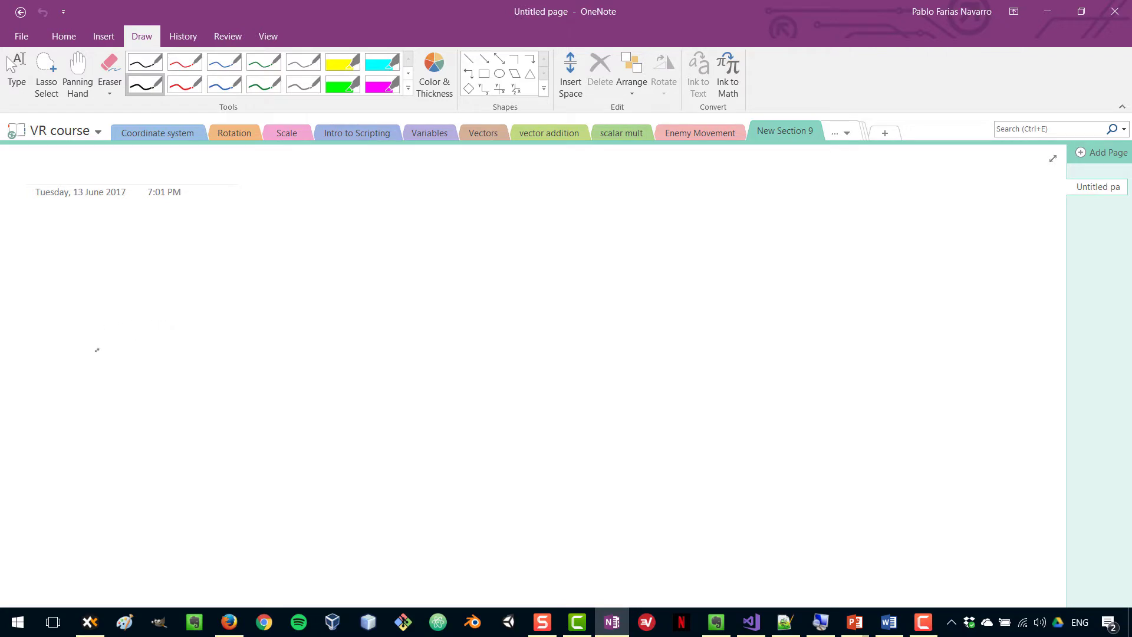
{"action": "mouse_move", "coordinate": [121, 350]}
{"action": "left_mouse_down"}
{"action": "mouse_move", "coordinate": [141, 354]}
{"action": "mouse_move", "coordinate": [118, 355]}
{"action": "mouse_move", "coordinate": [140, 319]}
{"action": "left_mouse_up"}
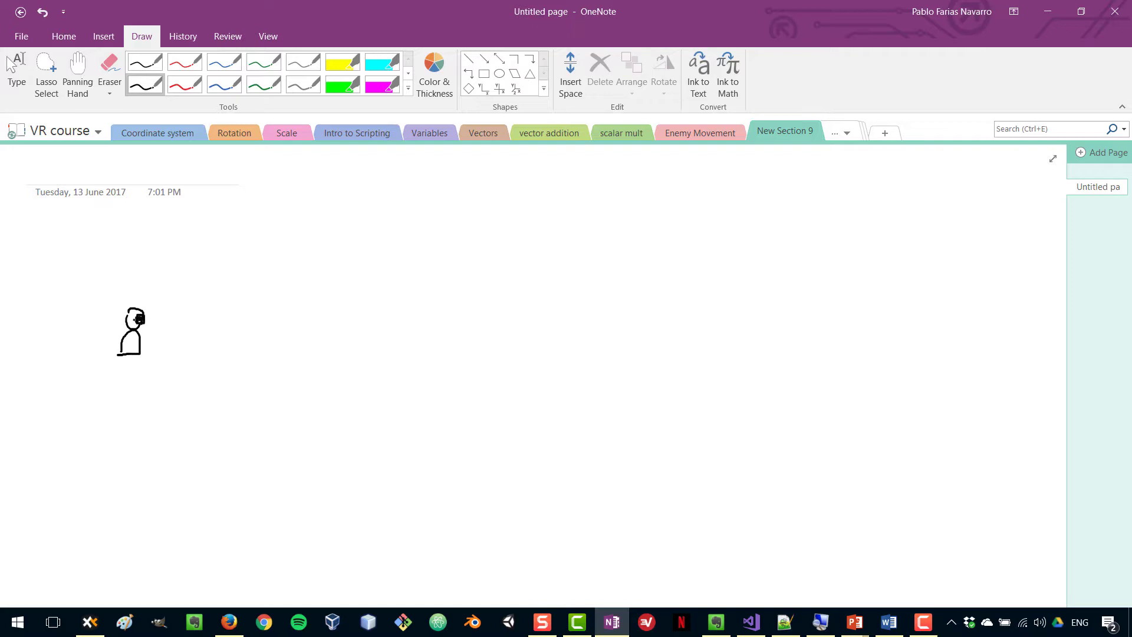
Step: Draw two green blocky trees with square leaves, one above and one below the figure
{"action": "left_click", "coordinate": [264, 84]}
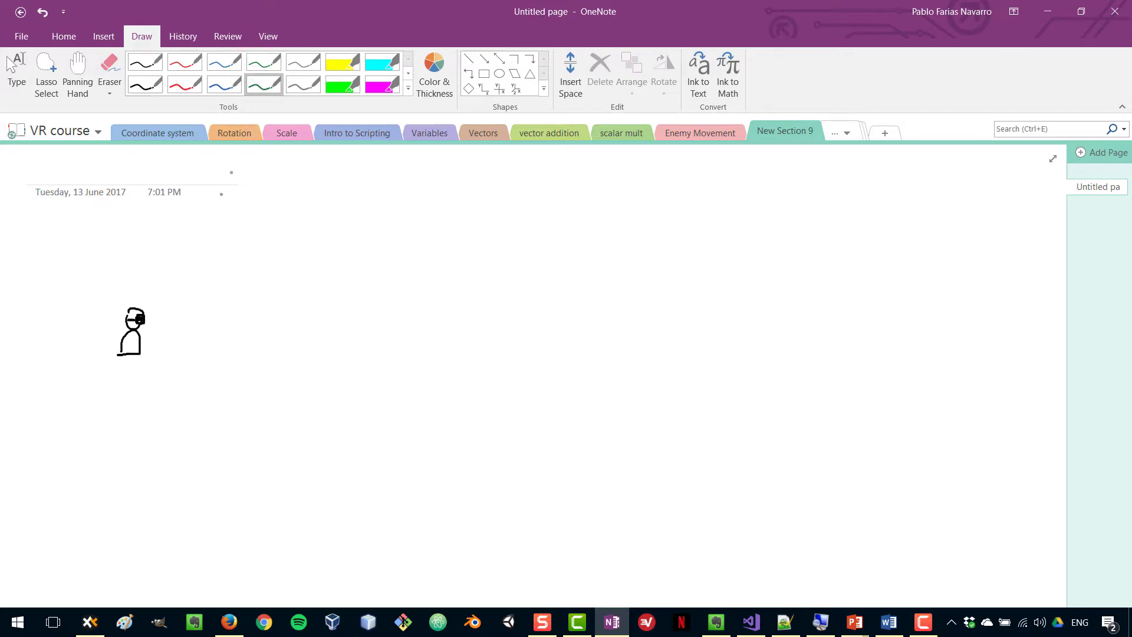
{"action": "mouse_move", "coordinate": [185, 272]}
{"action": "left_mouse_down"}
{"action": "mouse_move", "coordinate": [180, 302]}
{"action": "mouse_move", "coordinate": [203, 300]}
{"action": "left_mouse_up"}
{"action": "mouse_move", "coordinate": [156, 239]}
{"action": "left_mouse_down"}
{"action": "mouse_move", "coordinate": [180, 247]}
{"action": "mouse_move", "coordinate": [190, 223]}
{"action": "mouse_move", "coordinate": [204, 230]}
{"action": "mouse_move", "coordinate": [180, 208]}
{"action": "left_mouse_up"}
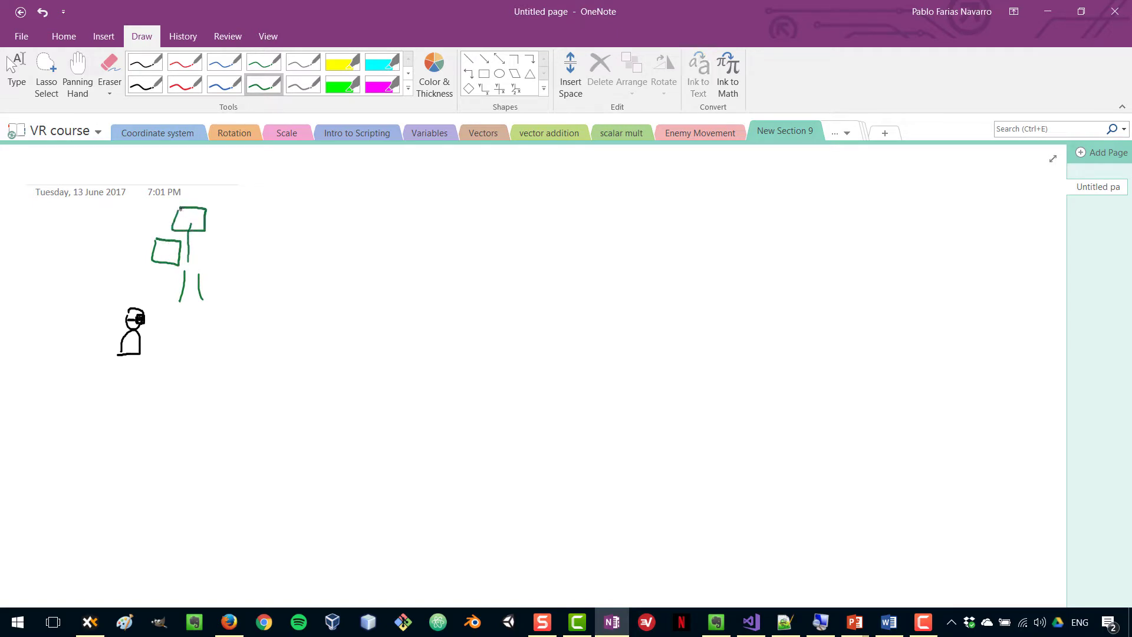
{"action": "left_click_drag", "start_coordinate": [191, 260], "coordinate": [224, 240]}
{"action": "mouse_move", "coordinate": [219, 219]}
{"action": "left_mouse_down"}
{"action": "mouse_move", "coordinate": [227, 240]}
{"action": "mouse_move", "coordinate": [242, 219]}
{"action": "mouse_move", "coordinate": [203, 267]}
{"action": "left_mouse_up"}
{"action": "mouse_move", "coordinate": [186, 412]}
{"action": "left_mouse_down"}
{"action": "mouse_move", "coordinate": [176, 444]}
{"action": "mouse_move", "coordinate": [201, 440]}
{"action": "left_mouse_up"}
{"action": "mouse_move", "coordinate": [203, 413]}
{"action": "left_mouse_down"}
{"action": "mouse_move", "coordinate": [232, 385]}
{"action": "mouse_move", "coordinate": [223, 360]}
{"action": "left_mouse_up"}
{"action": "mouse_move", "coordinate": [179, 356]}
{"action": "left_mouse_down"}
{"action": "mouse_move", "coordinate": [179, 382]}
{"action": "mouse_move", "coordinate": [206, 385]}
{"action": "left_mouse_up"}
{"action": "mouse_move", "coordinate": [173, 352]}
{"action": "left_mouse_down"}
{"action": "mouse_move", "coordinate": [206, 380]}
{"action": "mouse_move", "coordinate": [179, 405]}
{"action": "left_mouse_up"}
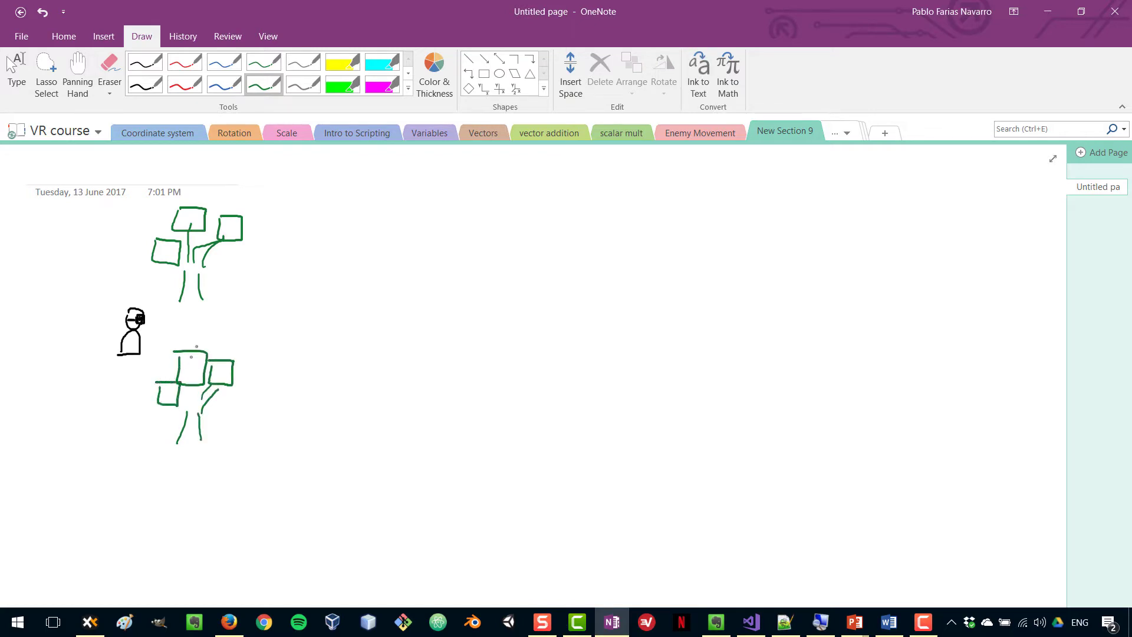
{"action": "left_click", "coordinate": [224, 85]}
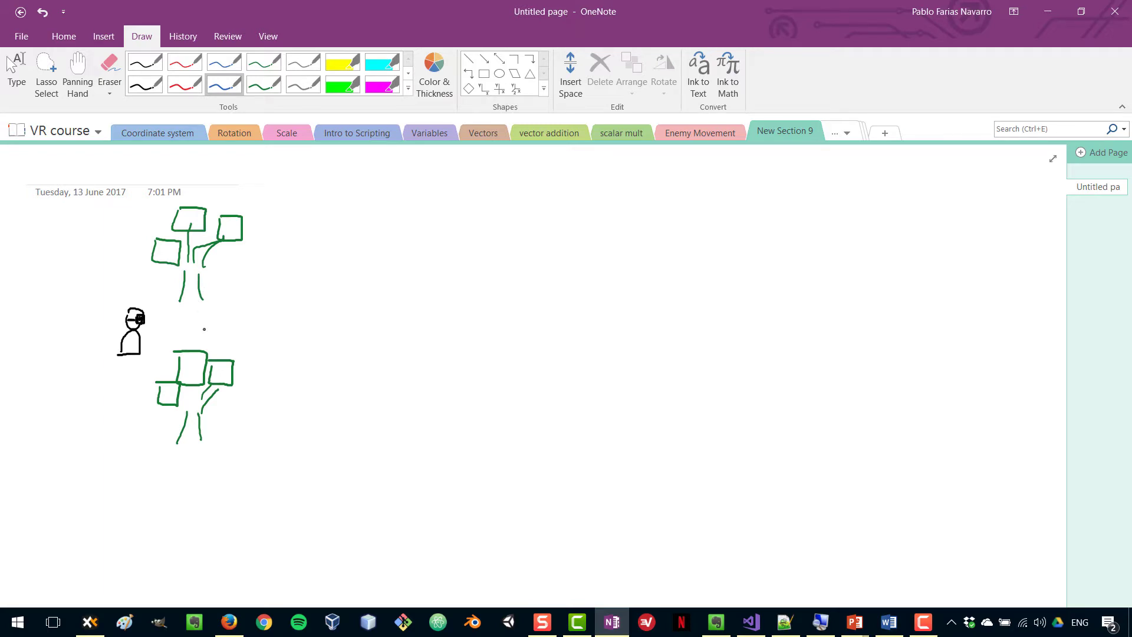
Step: Draw blue target circles, a black dashed line from the headset to a target, and sparkles
{"action": "left_click_drag", "start_coordinate": [216, 328], "coordinate": [207, 331]}
{"action": "left_click_drag", "start_coordinate": [111, 392], "coordinate": [113, 398]}
{"action": "left_click", "coordinate": [145, 84]}
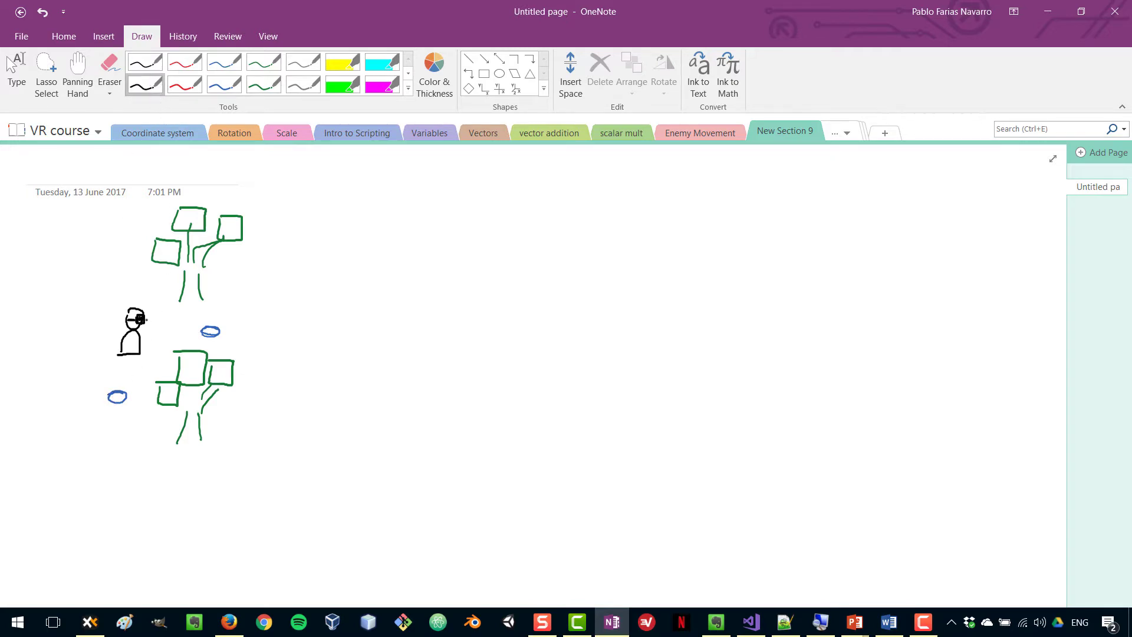
{"action": "mouse_move", "coordinate": [146, 320]}
{"action": "left_mouse_down"}
{"action": "mouse_move", "coordinate": [210, 328]}
{"action": "mouse_move", "coordinate": [220, 312]}
{"action": "left_mouse_up"}
{"action": "left_click", "coordinate": [224, 84]}
{"action": "left_click_drag", "start_coordinate": [211, 307], "coordinate": [214, 310]}
{"action": "left_click", "coordinate": [196, 310]}
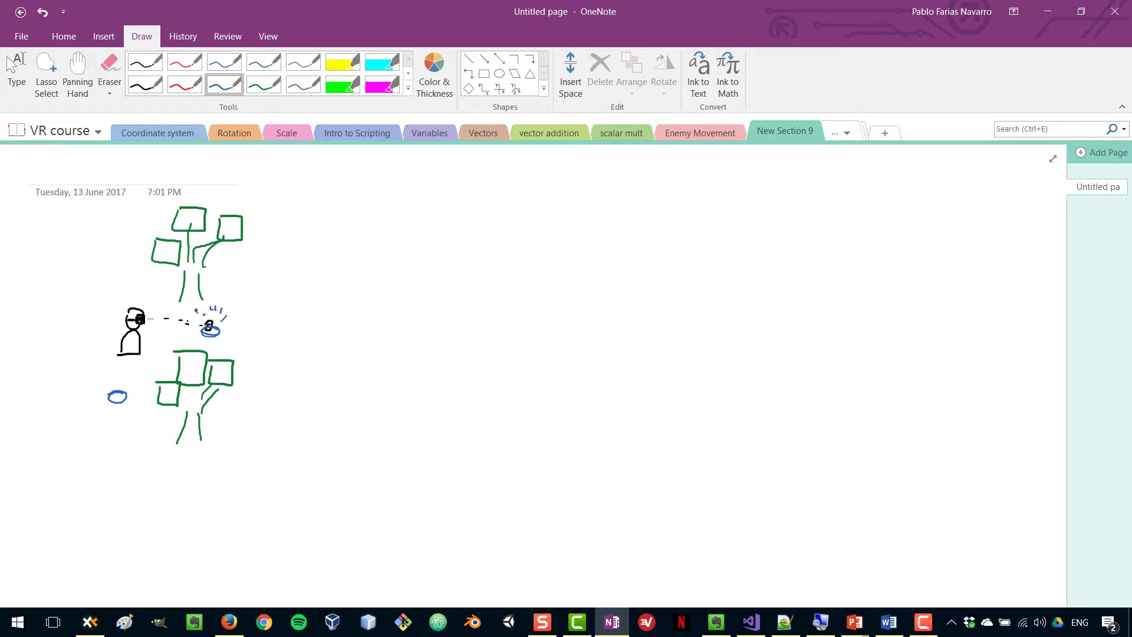
{"action": "left_click", "coordinate": [144, 84]}
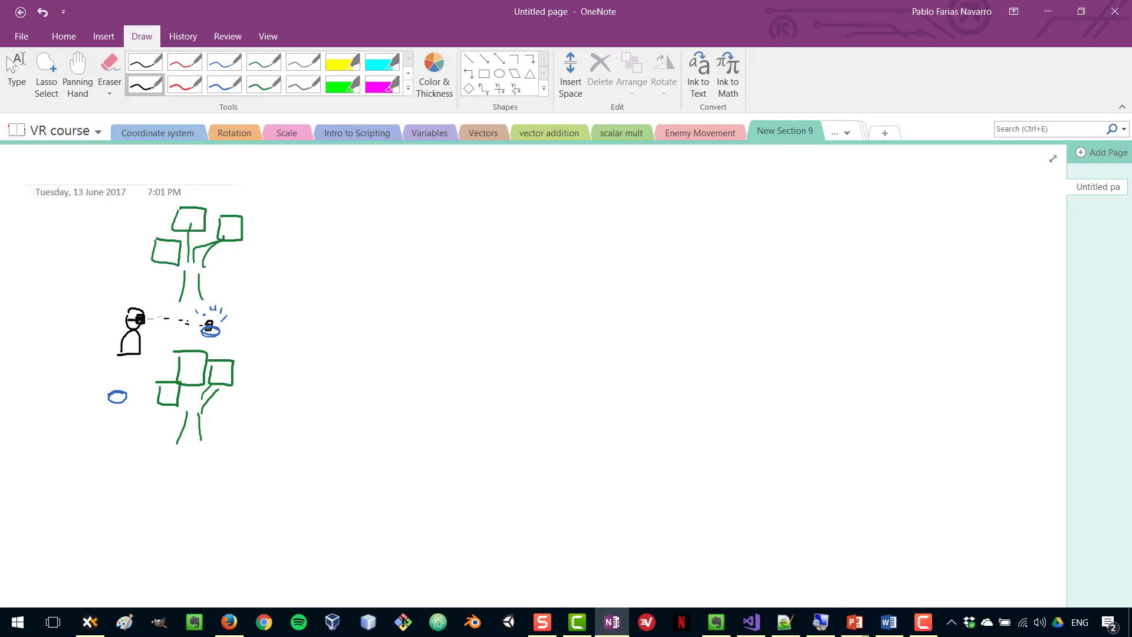
{"action": "left_click", "coordinate": [224, 84]}
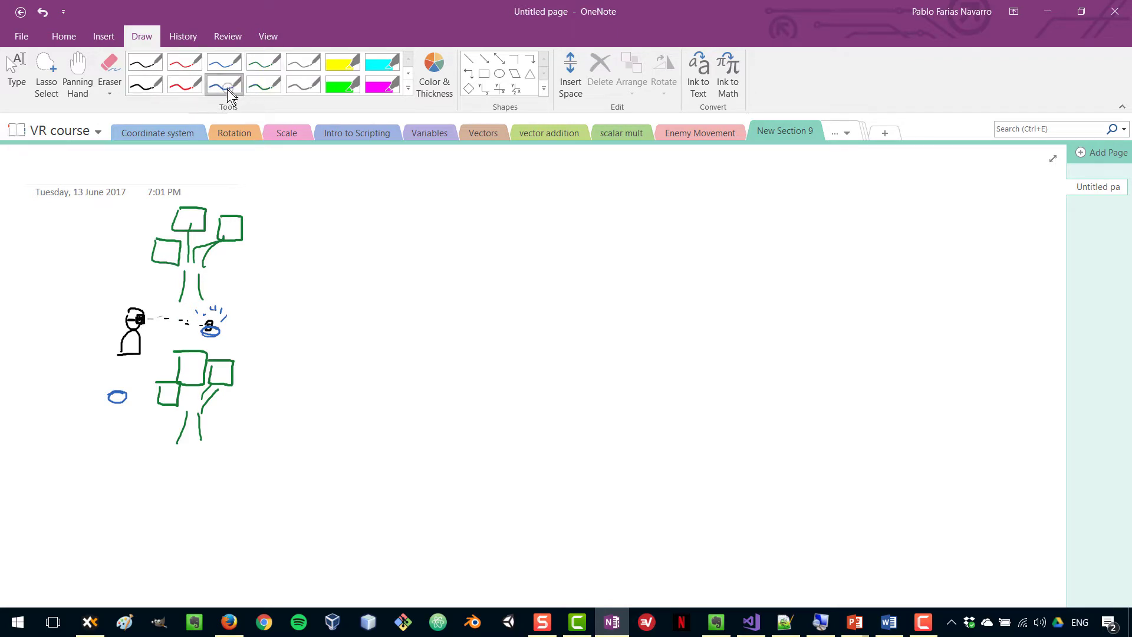
Step: Draw a dashed blue ring around the target with more target circles along it
{"action": "left_click_drag", "start_coordinate": [160, 289], "coordinate": [157, 295]}
{"action": "left_click_drag", "start_coordinate": [162, 350], "coordinate": [166, 355]}
{"action": "left_click_drag", "start_coordinate": [189, 372], "coordinate": [202, 374]}
{"action": "left_click_drag", "start_coordinate": [284, 319], "coordinate": [283, 309]}
{"action": "left_click_drag", "start_coordinate": [282, 287], "coordinate": [280, 276]}
{"action": "mouse_move", "coordinate": [268, 263]}
{"action": "left_mouse_down"}
{"action": "mouse_move", "coordinate": [256, 256]}
{"action": "mouse_move", "coordinate": [245, 276]}
{"action": "mouse_move", "coordinate": [231, 272]}
{"action": "left_mouse_up"}
{"action": "left_click_drag", "start_coordinate": [248, 357], "coordinate": [255, 352]}
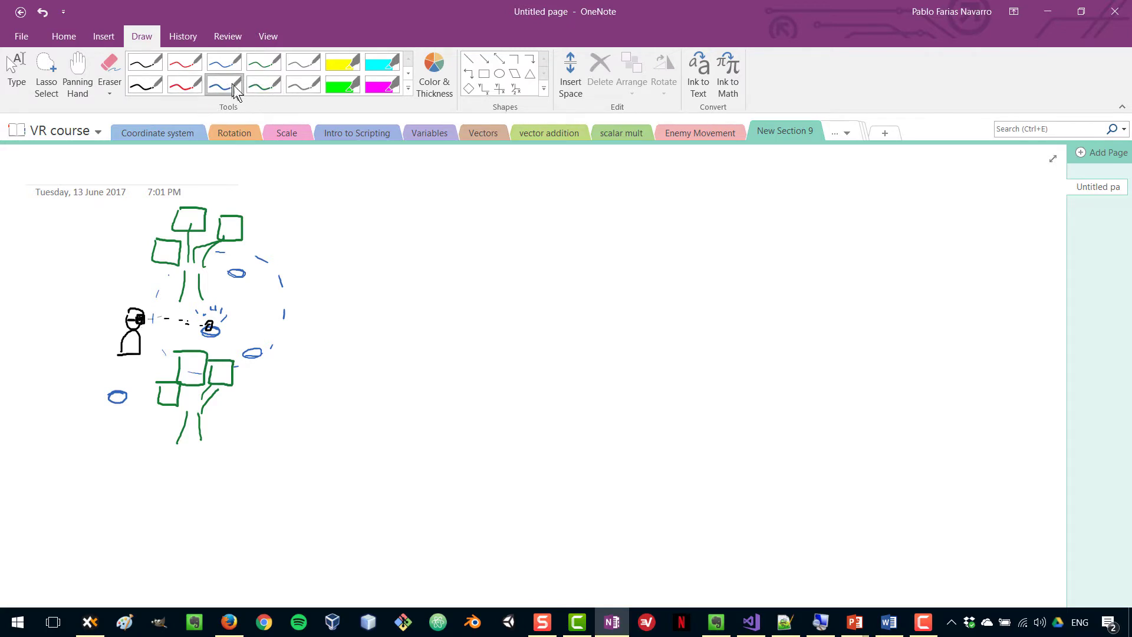
{"action": "left_click", "coordinate": [265, 85]}
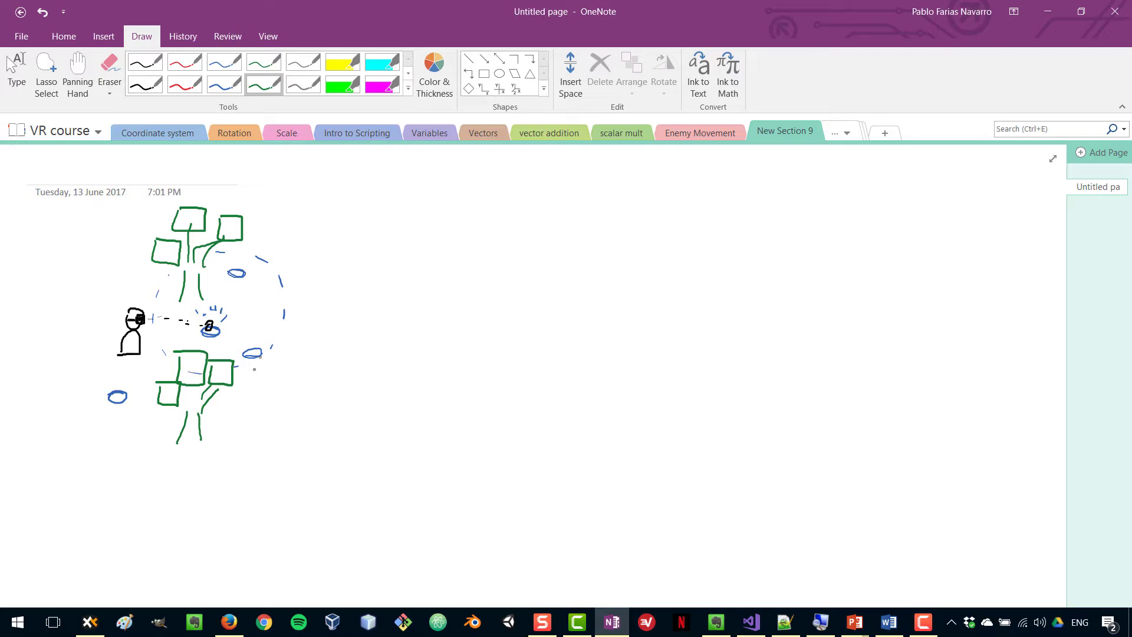
Step: Draw a red cube with marks on its front face, pierced by a vertical red line
{"action": "left_click", "coordinate": [185, 84]}
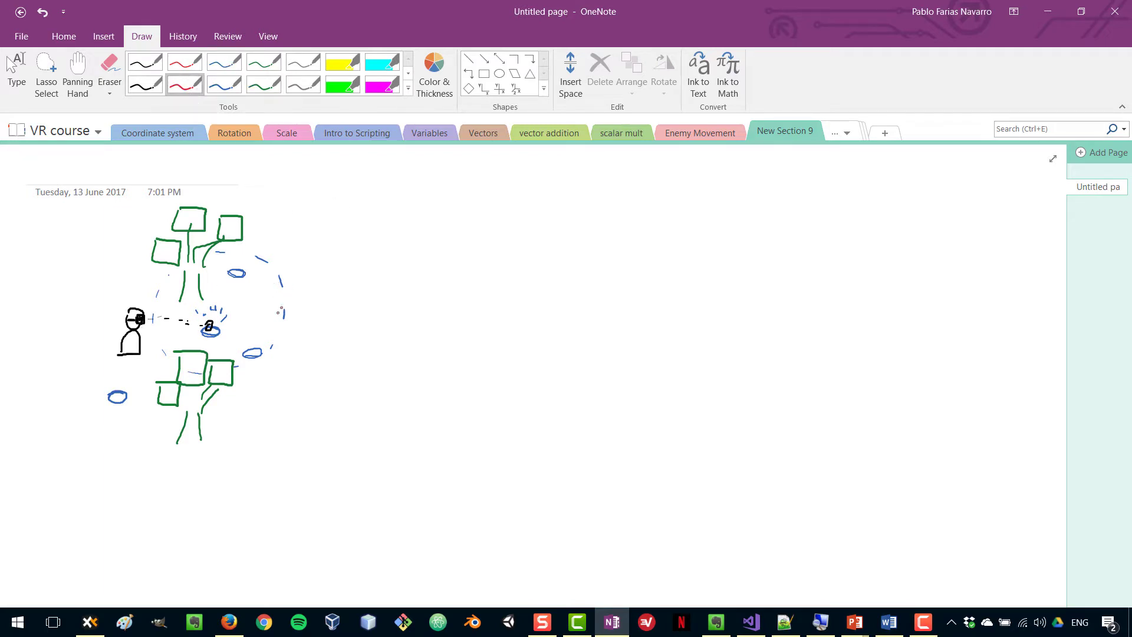
{"action": "mouse_move", "coordinate": [296, 248]}
{"action": "left_mouse_down"}
{"action": "mouse_move", "coordinate": [316, 272]}
{"action": "mouse_move", "coordinate": [294, 287]}
{"action": "mouse_move", "coordinate": [321, 287]}
{"action": "mouse_move", "coordinate": [325, 309]}
{"action": "mouse_move", "coordinate": [298, 248]}
{"action": "mouse_move", "coordinate": [339, 236]}
{"action": "mouse_move", "coordinate": [357, 258]}
{"action": "mouse_move", "coordinate": [321, 274]}
{"action": "mouse_move", "coordinate": [324, 307]}
{"action": "mouse_move", "coordinate": [313, 275]}
{"action": "left_mouse_up"}
{"action": "left_click", "coordinate": [303, 275]}
{"action": "left_click", "coordinate": [302, 268]}
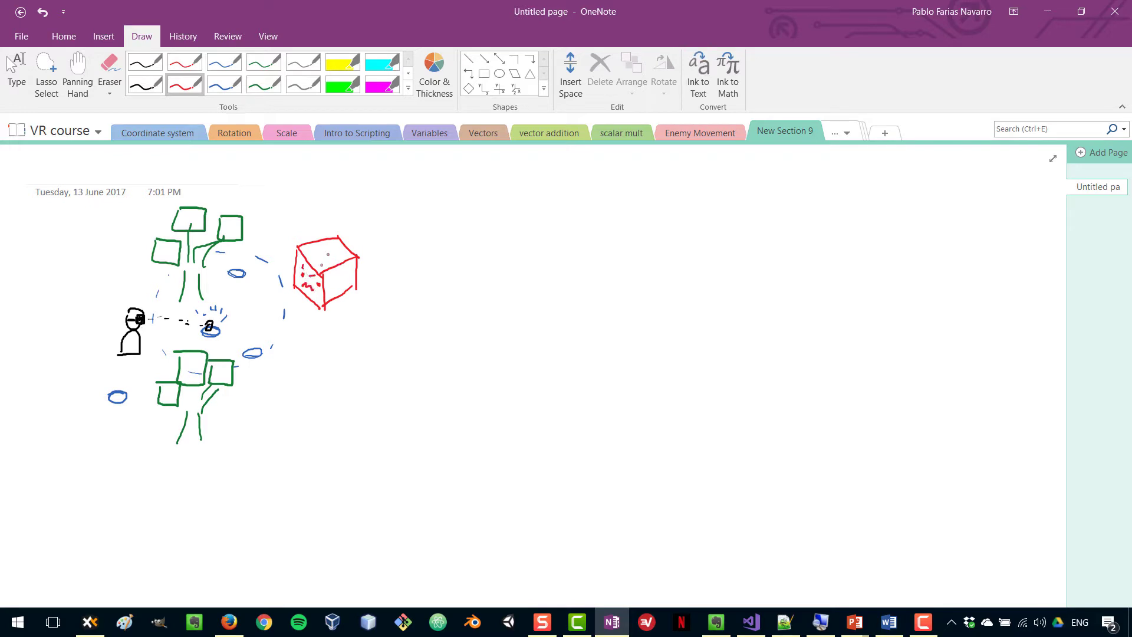
{"action": "mouse_move", "coordinate": [329, 181]}
{"action": "left_mouse_down"}
{"action": "mouse_move", "coordinate": [331, 230]}
{"action": "mouse_move", "coordinate": [338, 184]}
{"action": "left_mouse_up"}
{"action": "left_click_drag", "start_coordinate": [335, 305], "coordinate": [335, 354]}
{"action": "mouse_move", "coordinate": [322, 352]}
{"action": "left_mouse_down"}
{"action": "mouse_move", "coordinate": [334, 353]}
{"action": "mouse_move", "coordinate": [329, 364]}
{"action": "left_mouse_up"}
{"action": "left_click", "coordinate": [224, 84]}
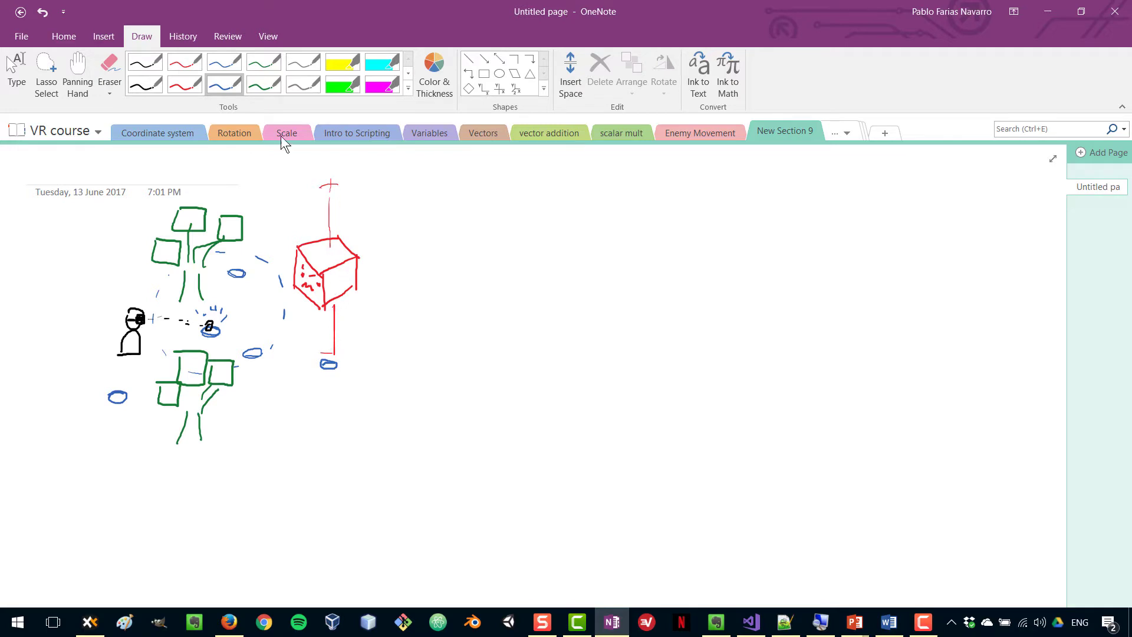
Step: In black ink, draw a low tree island, an upward arrow, and a raised tree-topped platform
{"action": "left_click", "coordinate": [160, 84]}
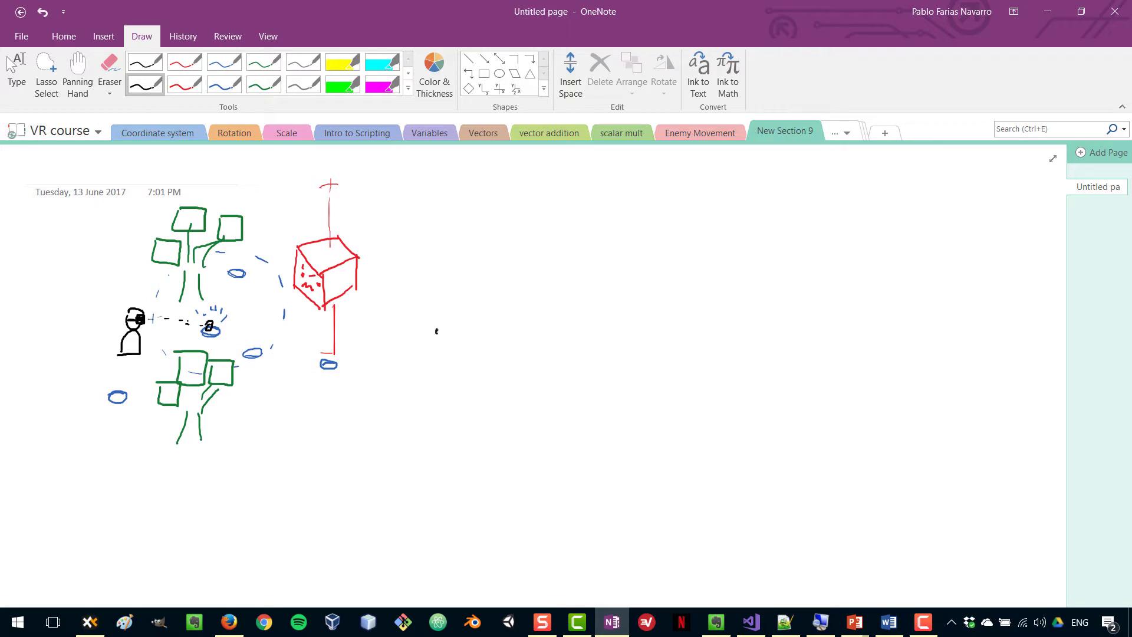
{"action": "mouse_move", "coordinate": [437, 331]}
{"action": "left_mouse_down"}
{"action": "mouse_move", "coordinate": [473, 335]}
{"action": "mouse_move", "coordinate": [447, 334]}
{"action": "left_mouse_up"}
{"action": "mouse_move", "coordinate": [413, 373]}
{"action": "left_mouse_down"}
{"action": "mouse_move", "coordinate": [472, 380]}
{"action": "mouse_move", "coordinate": [401, 371]}
{"action": "mouse_move", "coordinate": [397, 347]}
{"action": "mouse_move", "coordinate": [424, 372]}
{"action": "left_mouse_up"}
{"action": "mouse_move", "coordinate": [421, 366]}
{"action": "left_mouse_down"}
{"action": "mouse_move", "coordinate": [423, 348]}
{"action": "mouse_move", "coordinate": [476, 379]}
{"action": "left_mouse_up"}
{"action": "mouse_move", "coordinate": [472, 371]}
{"action": "left_mouse_down"}
{"action": "mouse_move", "coordinate": [482, 360]}
{"action": "mouse_move", "coordinate": [440, 354]}
{"action": "mouse_move", "coordinate": [458, 370]}
{"action": "mouse_move", "coordinate": [462, 360]}
{"action": "left_mouse_up"}
{"action": "left_click_drag", "start_coordinate": [459, 315], "coordinate": [471, 274]}
{"action": "mouse_move", "coordinate": [473, 260]}
{"action": "left_mouse_down"}
{"action": "mouse_move", "coordinate": [562, 271]}
{"action": "mouse_move", "coordinate": [565, 283]}
{"action": "mouse_move", "coordinate": [467, 273]}
{"action": "mouse_move", "coordinate": [458, 285]}
{"action": "mouse_move", "coordinate": [468, 292]}
{"action": "mouse_move", "coordinate": [486, 238]}
{"action": "mouse_move", "coordinate": [473, 247]}
{"action": "mouse_move", "coordinate": [542, 260]}
{"action": "left_mouse_up"}
{"action": "left_click_drag", "start_coordinate": [555, 272], "coordinate": [559, 261]}
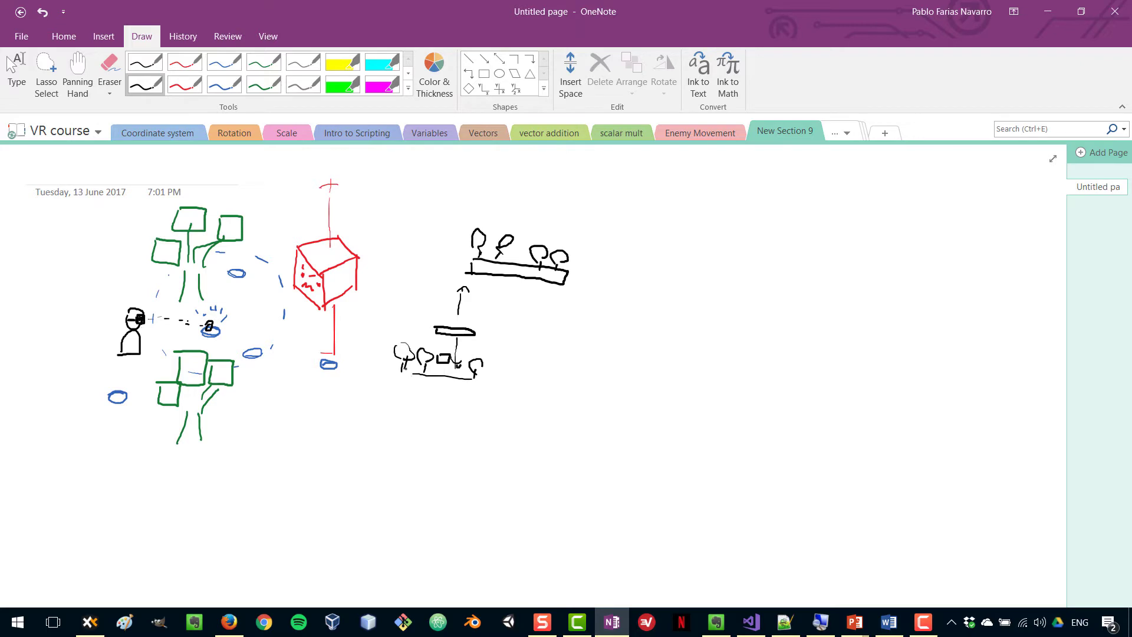
{"action": "left_click_drag", "start_coordinate": [399, 371], "coordinate": [415, 373]}
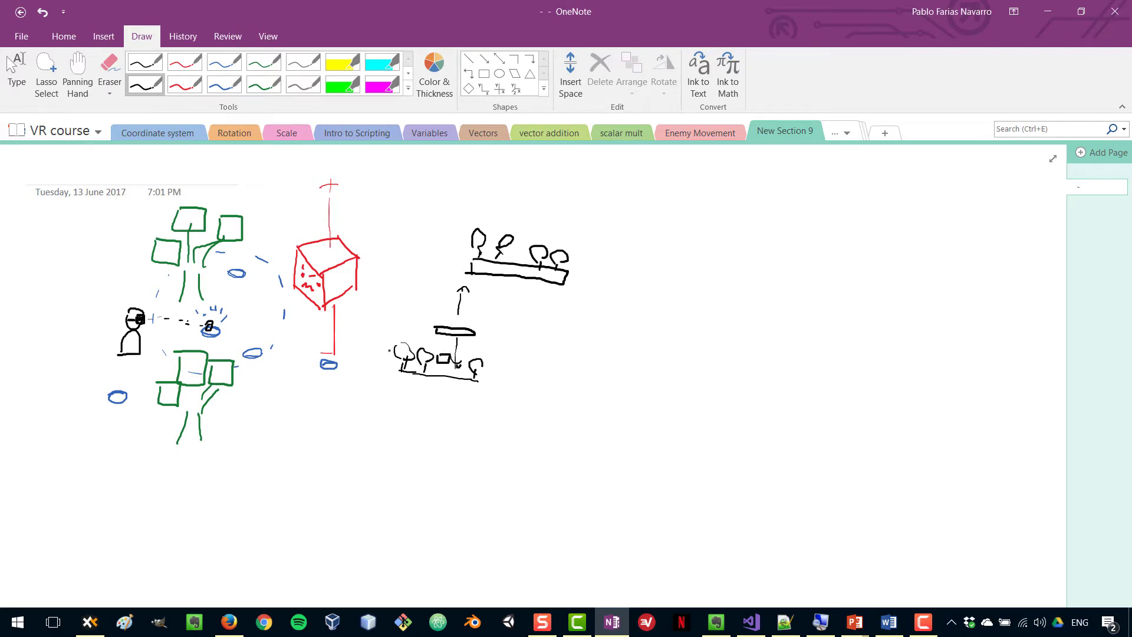
Step: Capture a 967 x 426 Snagit screenshot of the OneNote sketch and return to Word
{"action": "key", "text": "Escape"}
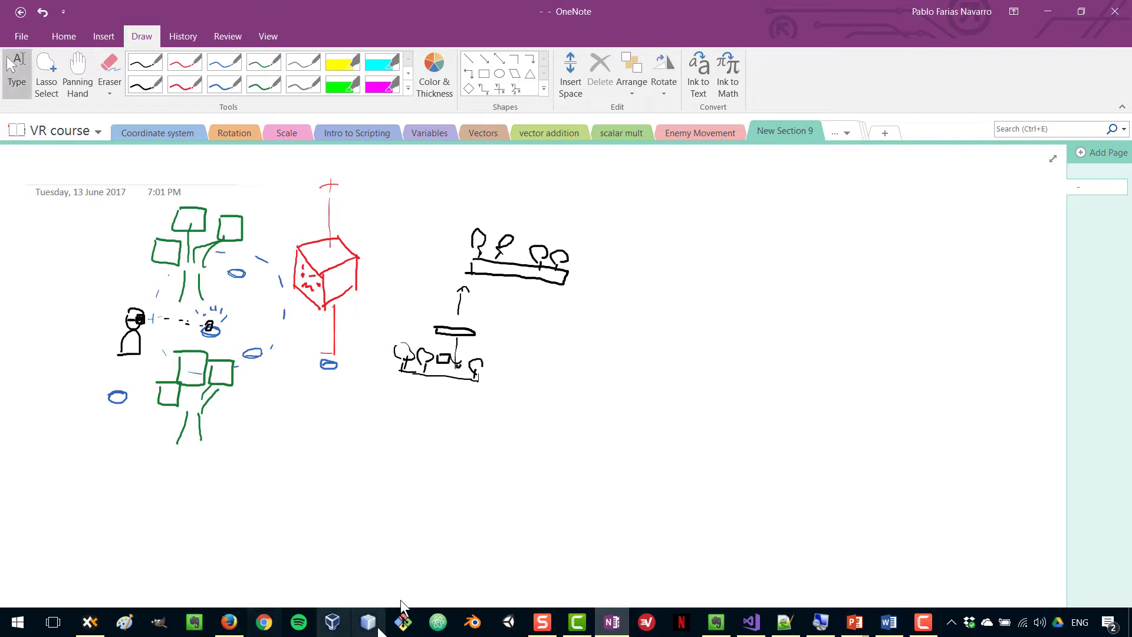
{"action": "left_click", "coordinate": [543, 624]}
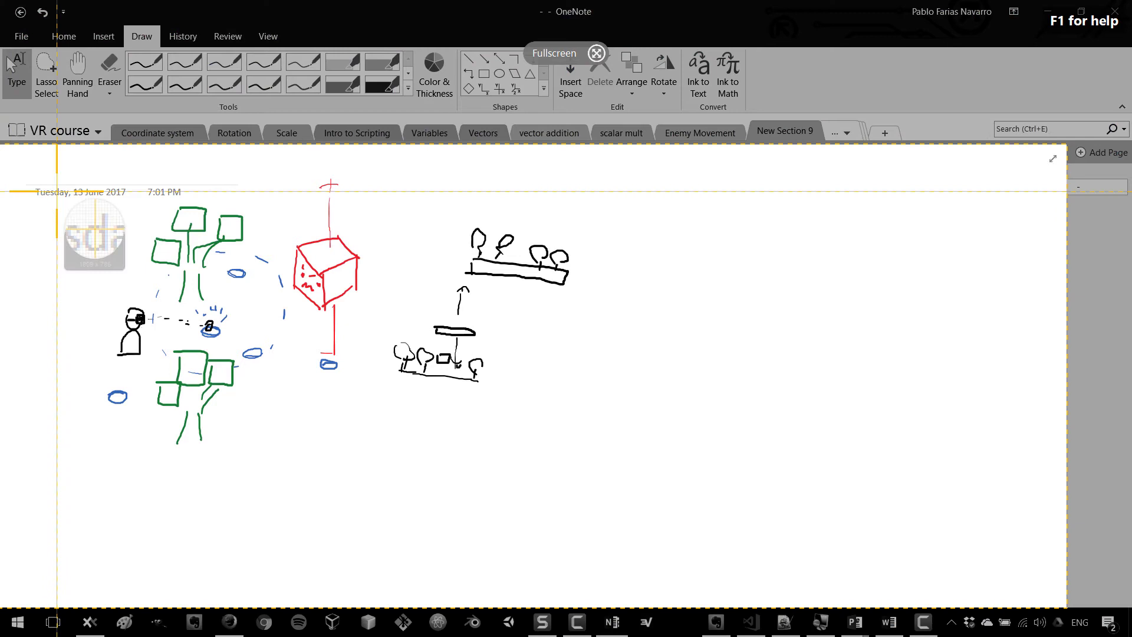
{"action": "left_click_drag", "start_coordinate": [70, 200], "coordinate": [595, 456]}
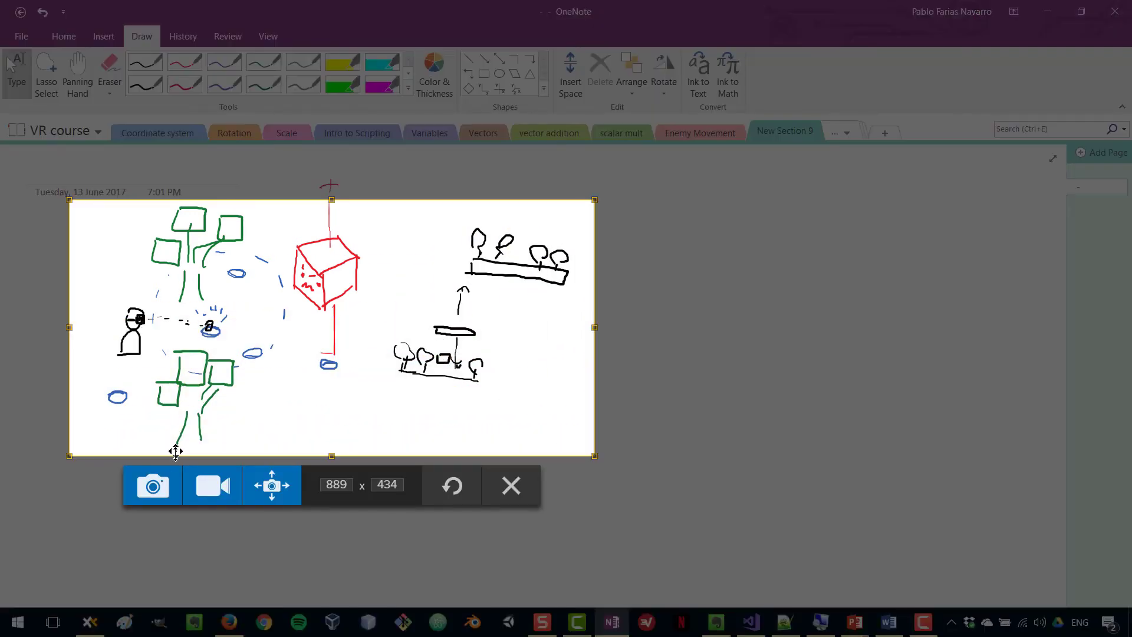
{"action": "left_click", "coordinate": [151, 485]}
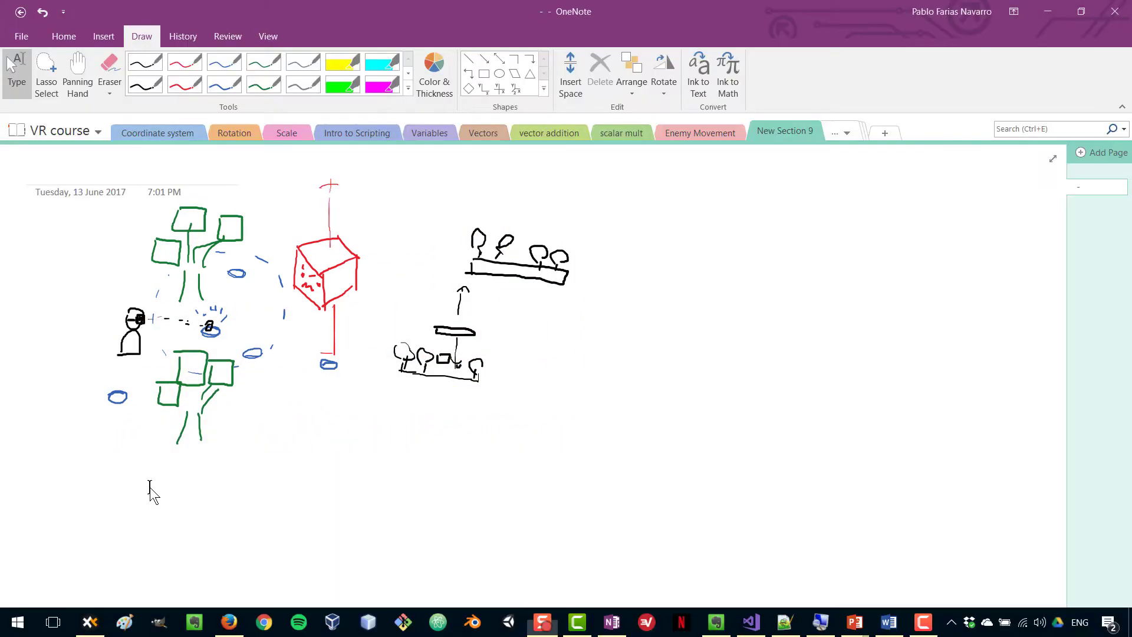
{"action": "key", "text": "alt+Tab"}
{"action": "key", "text": "alt+Tab"}
{"action": "key", "text": "alt+Tab"}
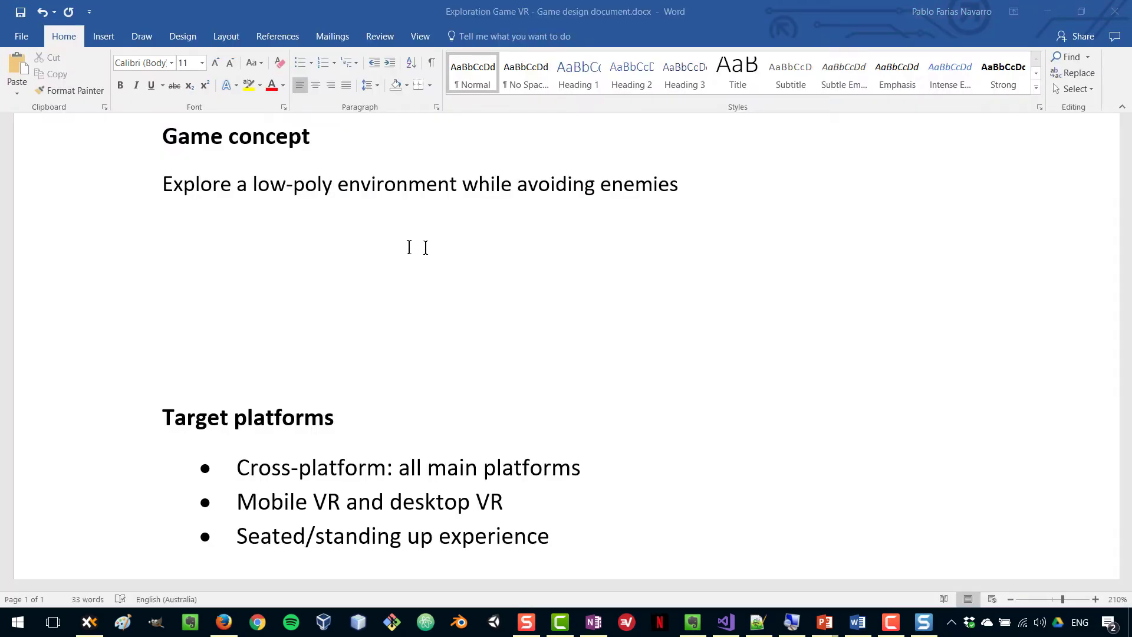
Step: Paste the captured sketch under the game concept sentence and shrink it to a thumbnail
{"action": "left_click", "coordinate": [256, 230]}
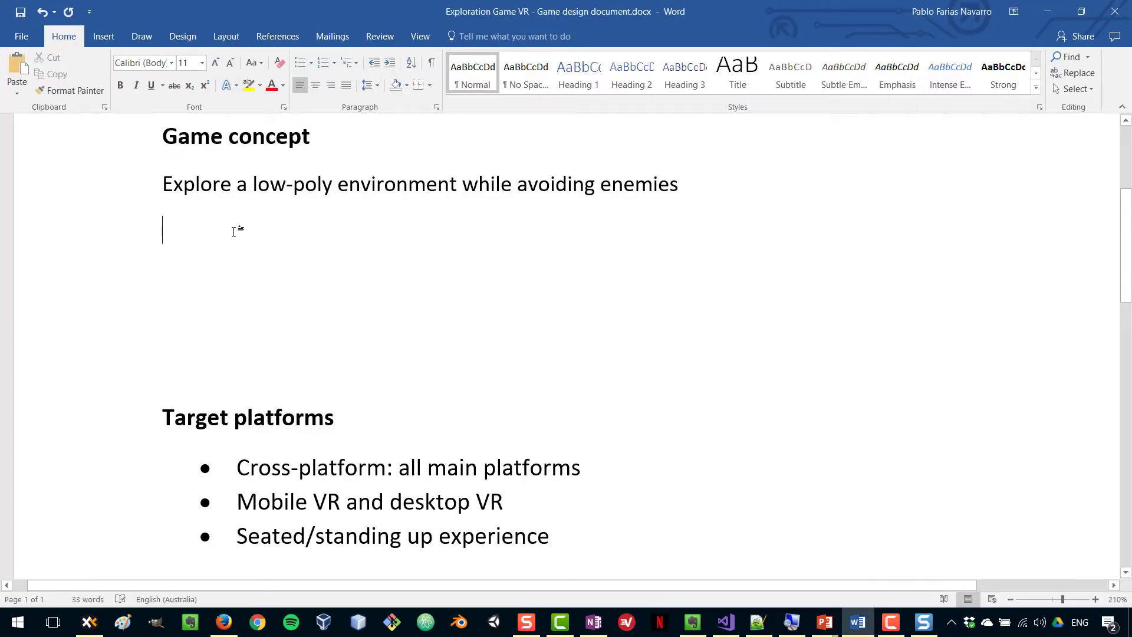
{"action": "key", "text": "ctrl+v"}
{"action": "left_click", "coordinate": [944, 483]}
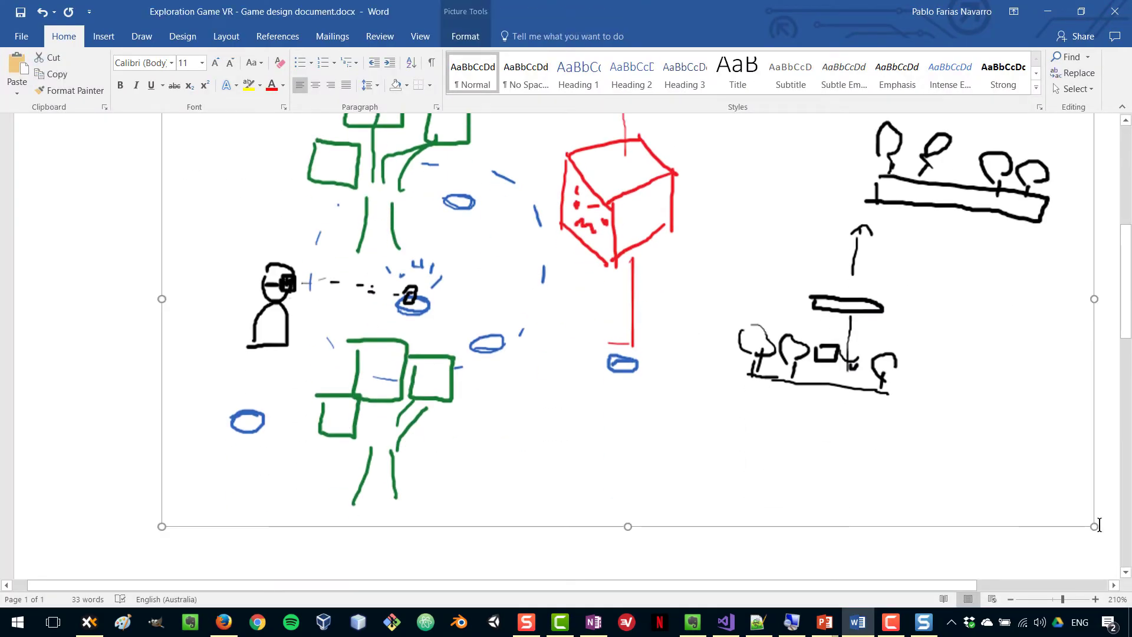
{"action": "mouse_move", "coordinate": [1095, 526]}
{"action": "left_mouse_down"}
{"action": "mouse_move", "coordinate": [897, 349]}
{"action": "mouse_move", "coordinate": [600, 230]}
{"action": "mouse_move", "coordinate": [397, 174]}
{"action": "mouse_move", "coordinate": [401, 189]}
{"action": "left_mouse_up"}
Step: Delete the extra blank lines left after the sketch
{"action": "left_click", "coordinate": [377, 309]}
{"action": "scroll", "coordinate": [379, 312], "scroll_direction": "up", "scroll_amount": 3}
{"action": "key", "text": "Delete"}
{"action": "key", "text": "Delete"}
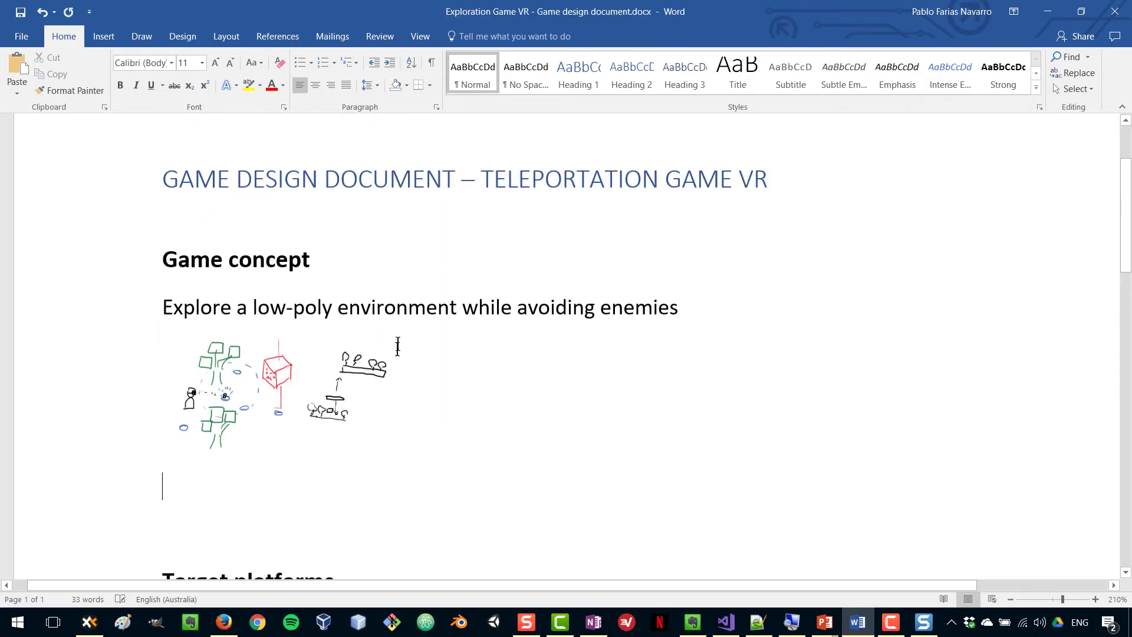
{"action": "left_click", "coordinate": [439, 431]}
{"action": "key", "text": "Delete"}
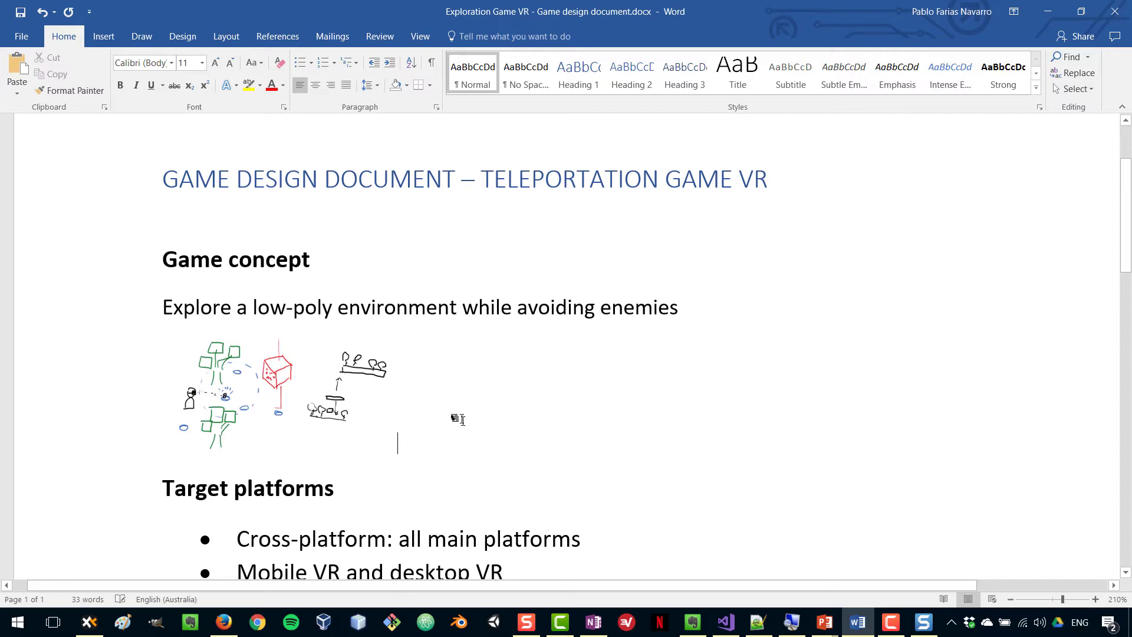
{"action": "scroll", "coordinate": [460, 417], "scroll_direction": "down", "scroll_amount": 2}
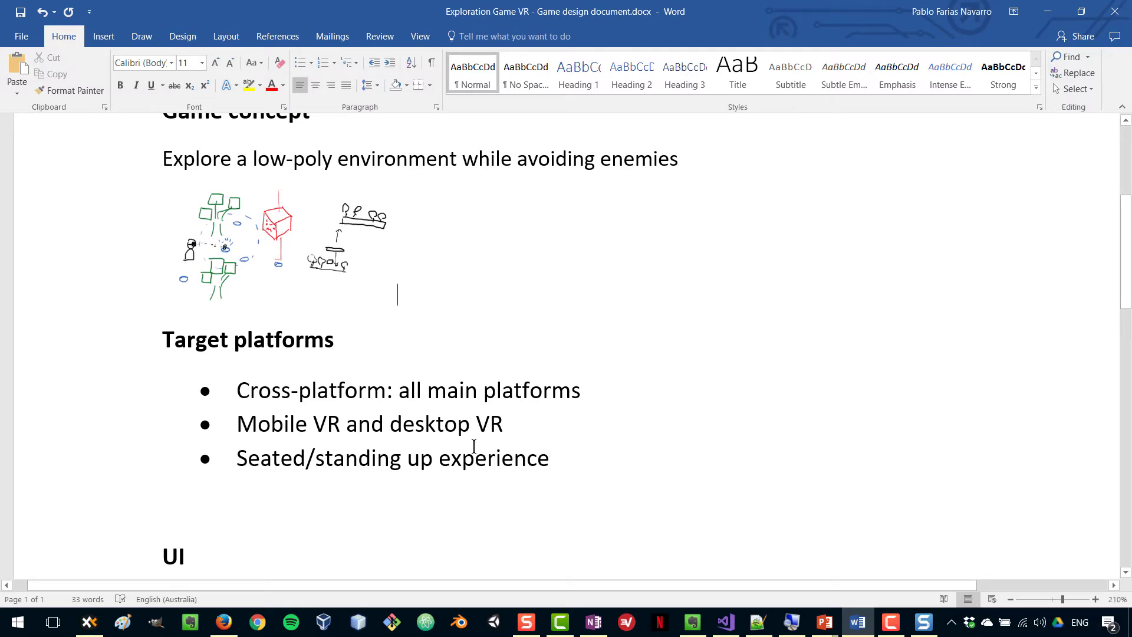
{"action": "scroll", "coordinate": [307, 481], "scroll_direction": "down", "scroll_amount": 3}
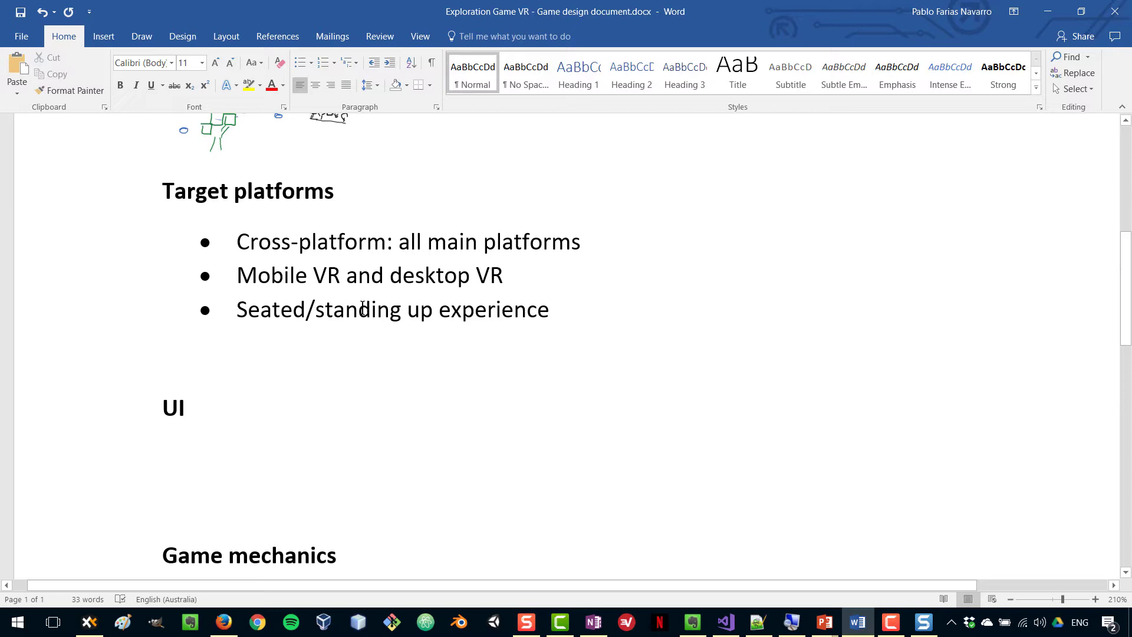
{"action": "double_click", "coordinate": [366, 307]}
{"action": "scroll", "coordinate": [496, 392], "scroll_direction": "up", "scroll_amount": 3}
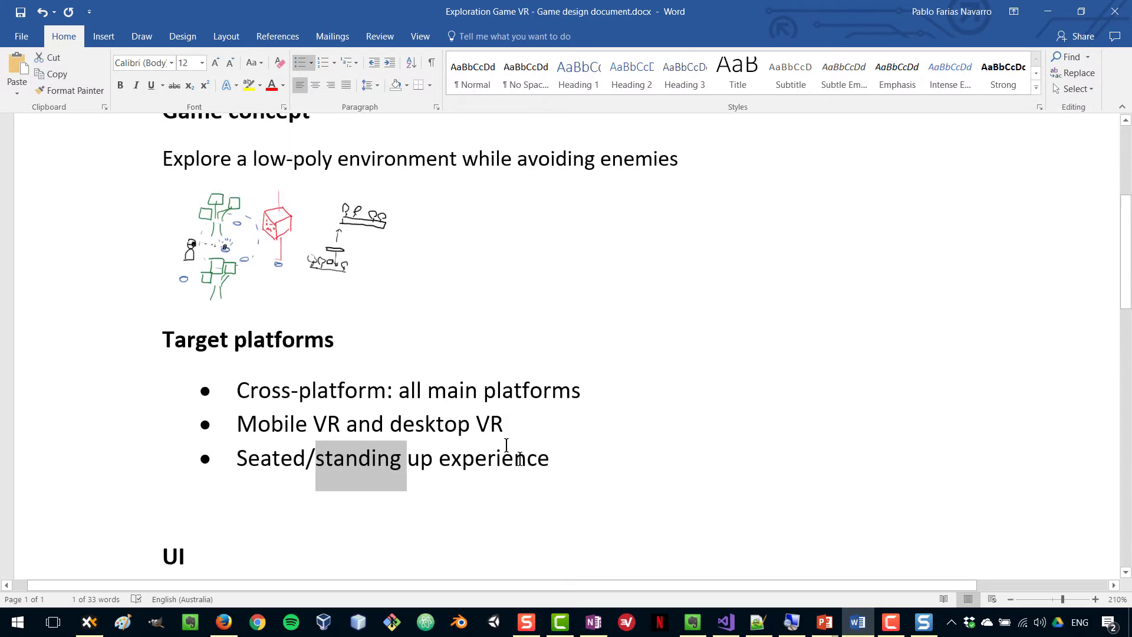
{"action": "left_click", "coordinate": [582, 457]}
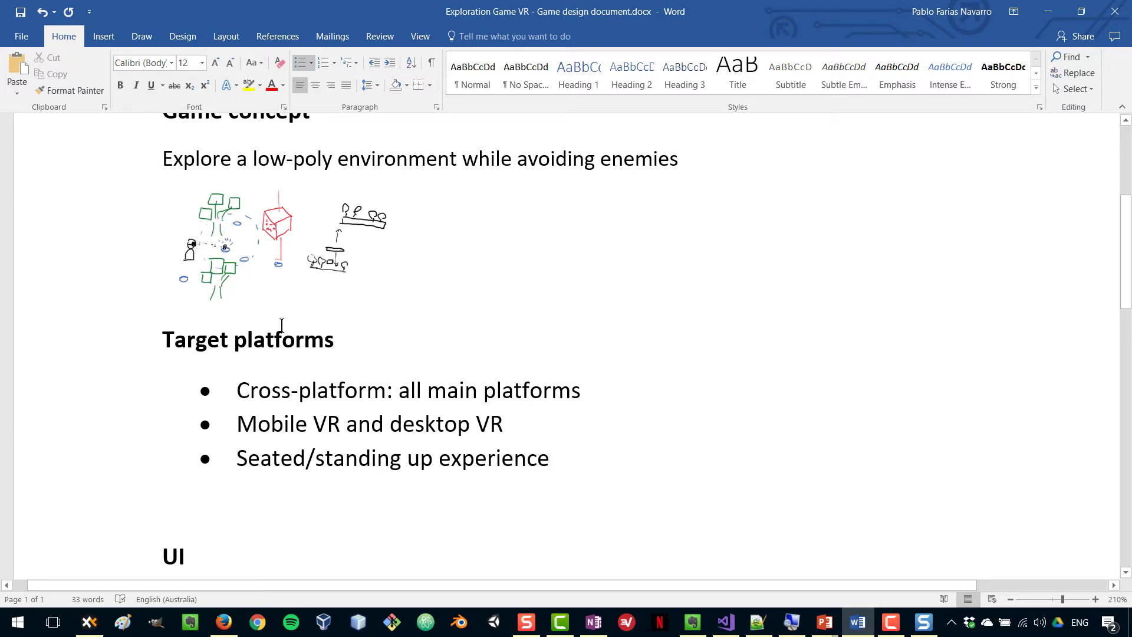
{"action": "scroll", "coordinate": [329, 440], "scroll_direction": "down", "scroll_amount": 3}
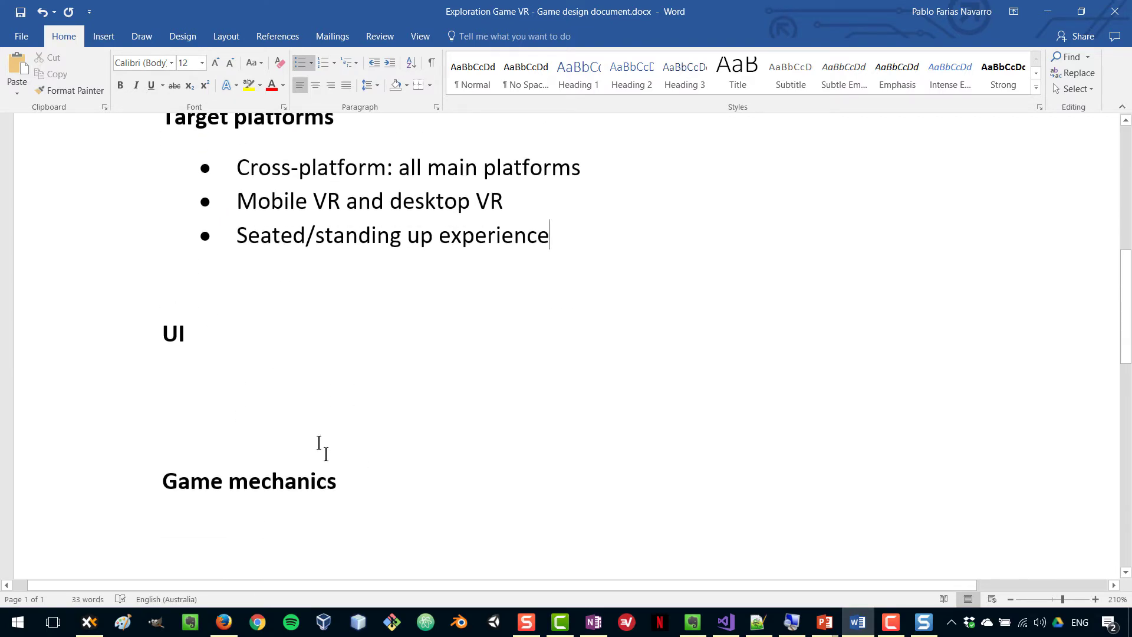
Step: Start a bulleted list under UI with 'Gaze-based interaction: Reticle' and a new bullet
{"action": "left_click", "coordinate": [212, 377]}
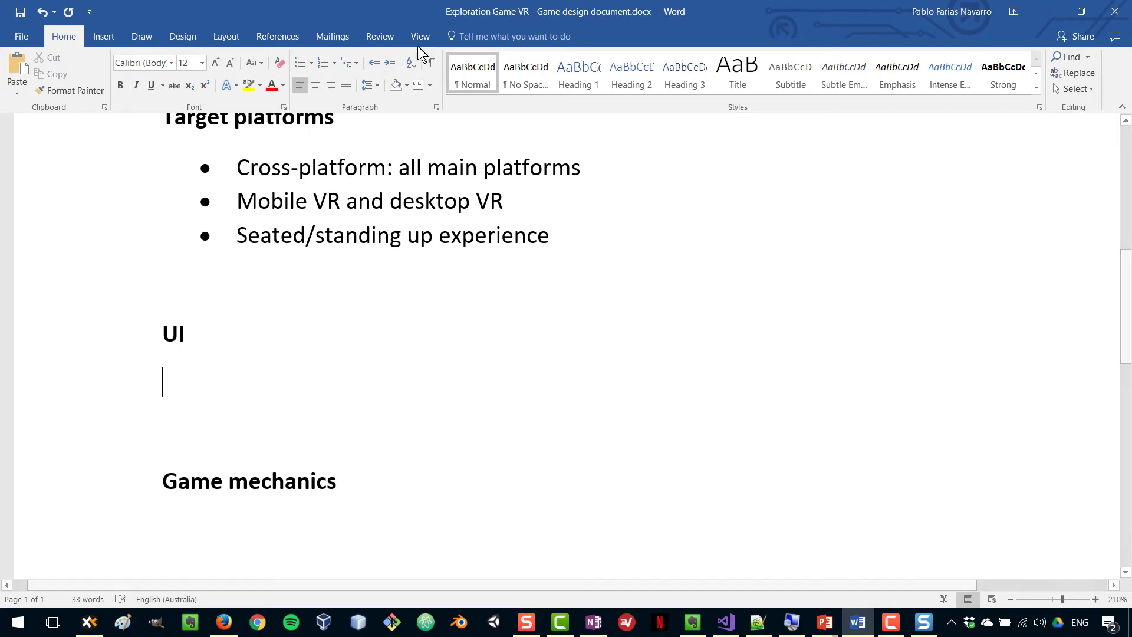
{"action": "left_click", "coordinate": [301, 63]}
{"action": "type", "text": "Gaze"}
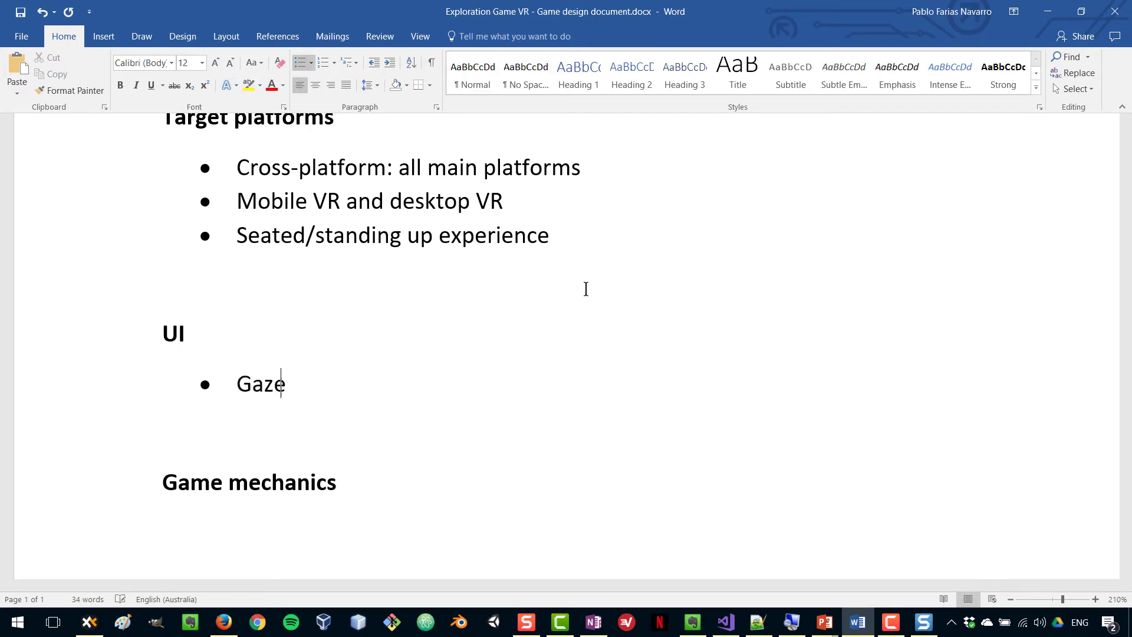
{"action": "type", "text": "-based int"}
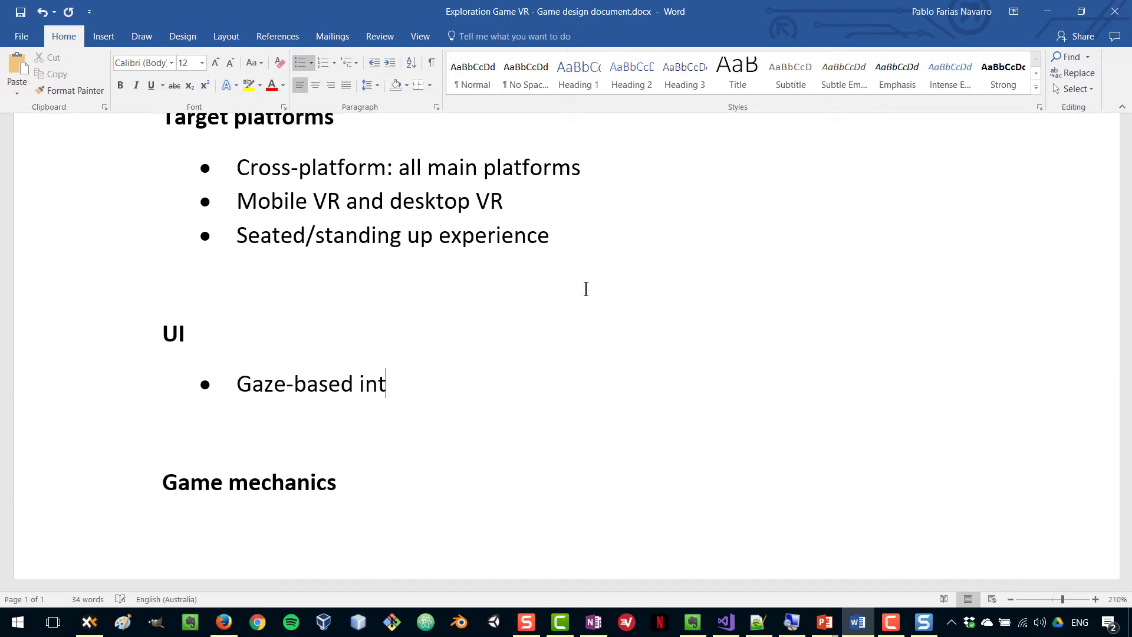
{"action": "type", "text": "eraction: Reticle"}
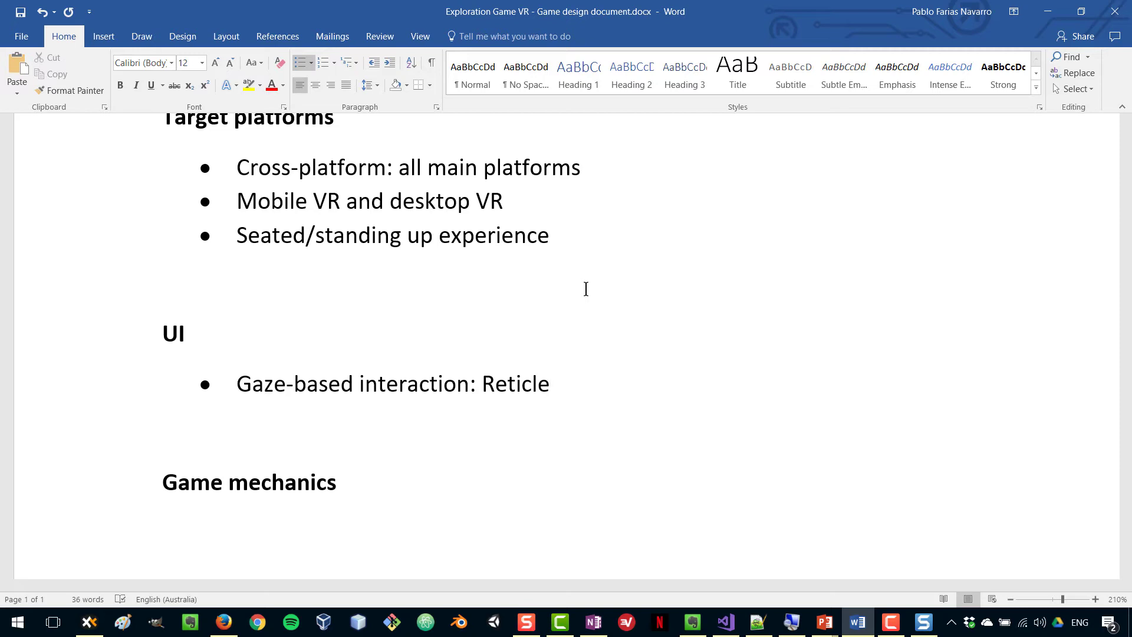
{"action": "key", "text": "Return"}
Step: Add 'Teleportation system:' with sub-bullet 'Fixed system (teleportation pods on a fixed stop / moving)'
{"action": "type", "text": "Tel"}
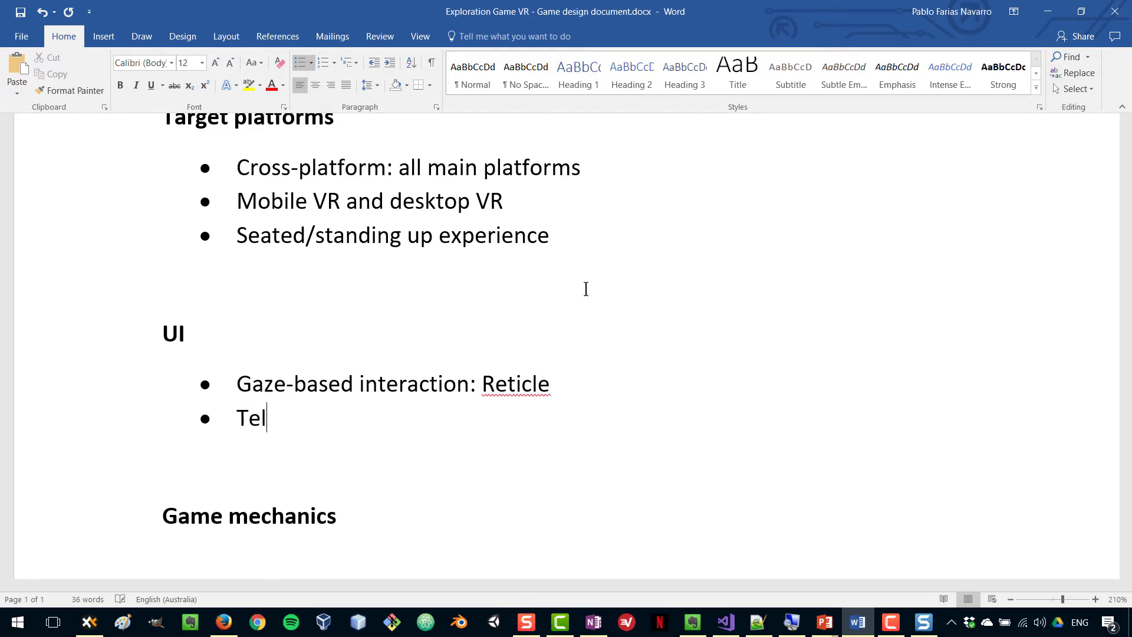
{"action": "type", "text": "eportation system:"}
{"action": "key", "text": "Return"}
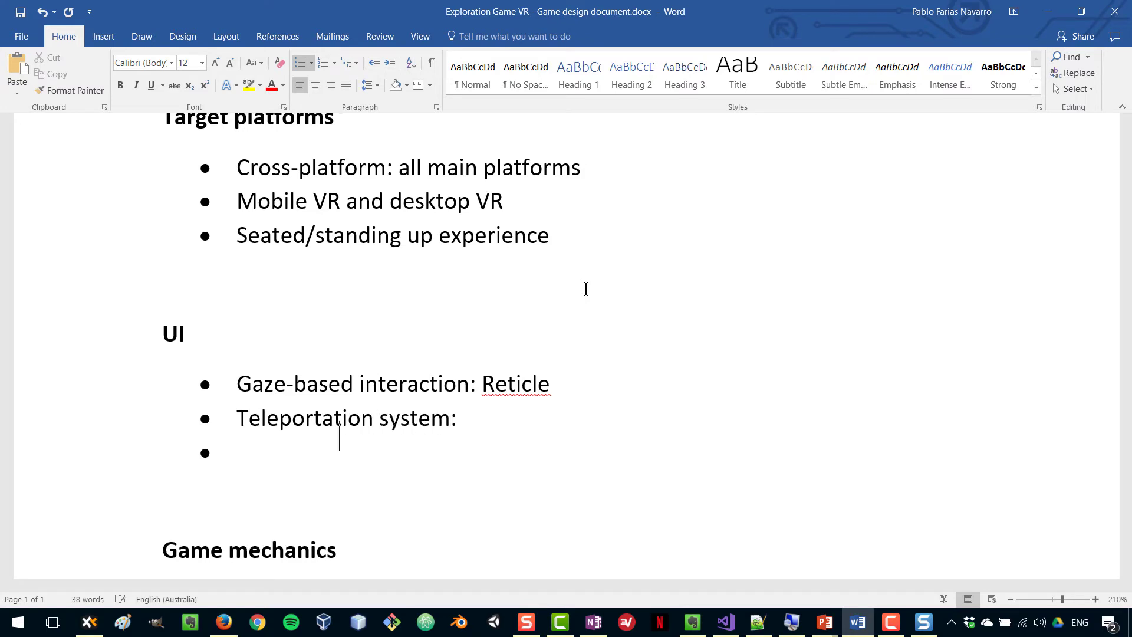
{"action": "key", "text": "Tab"}
{"action": "type", "text": "Fixed system"}
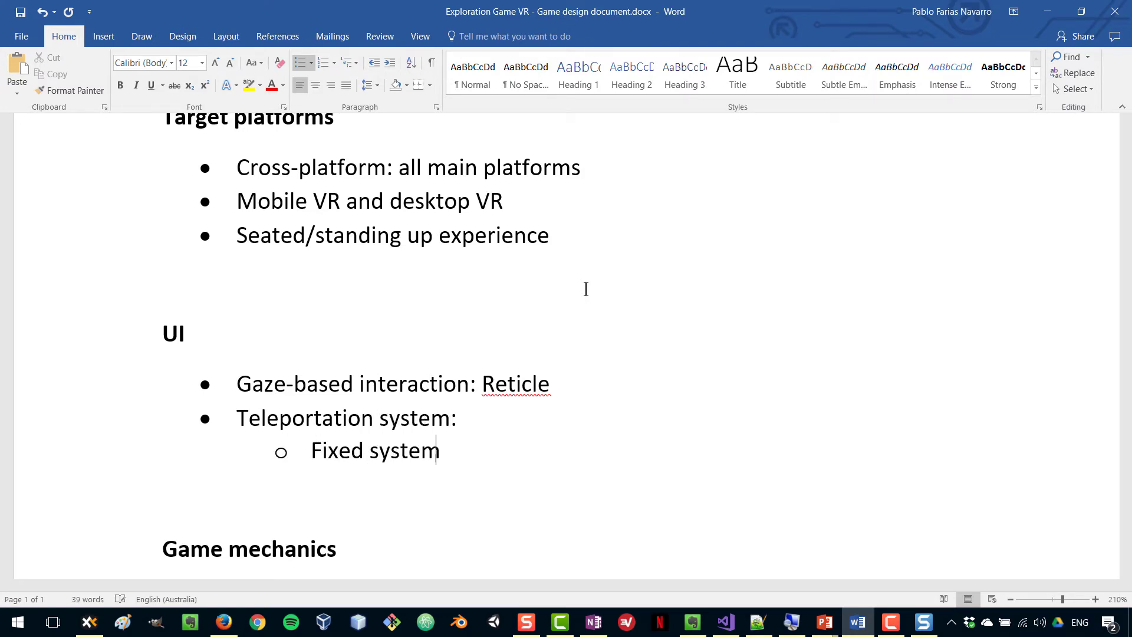
{"action": "type", "text": " (teleportation pods on"}
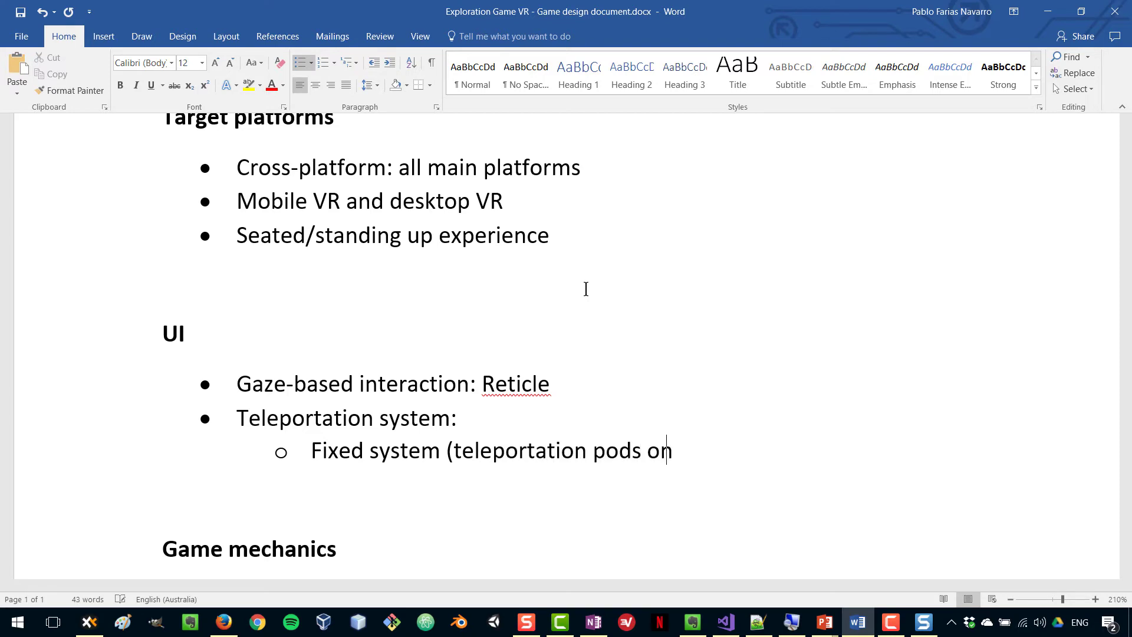
{"action": "type", "text": " a fixed stop)"}
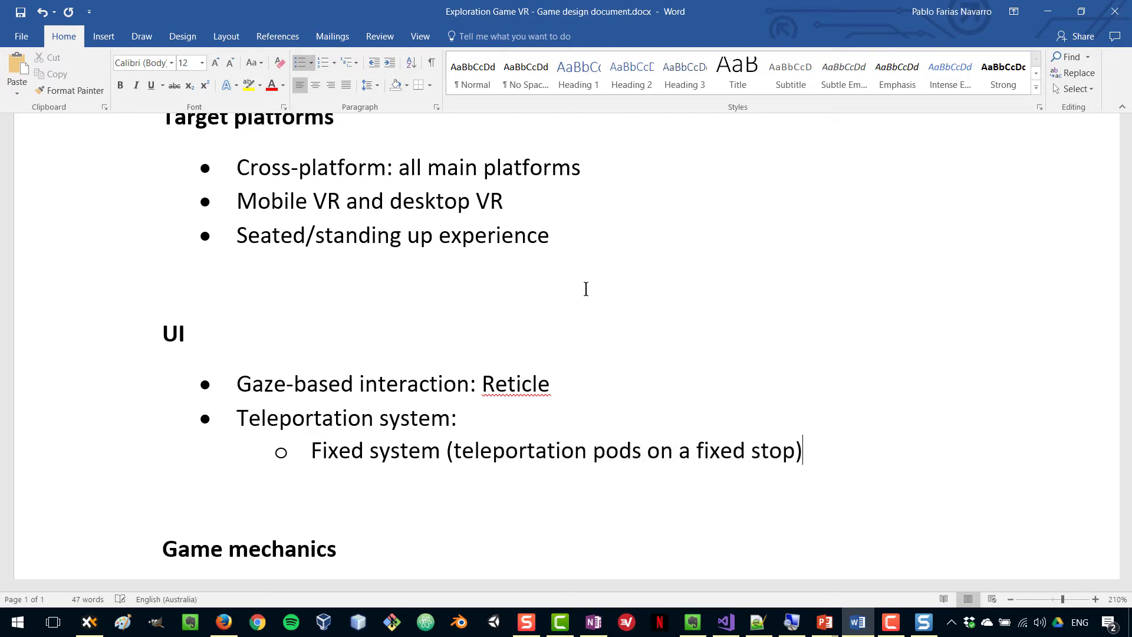
{"action": "key", "text": "BackSpace"}
{"action": "type", "text": "/ moving"}
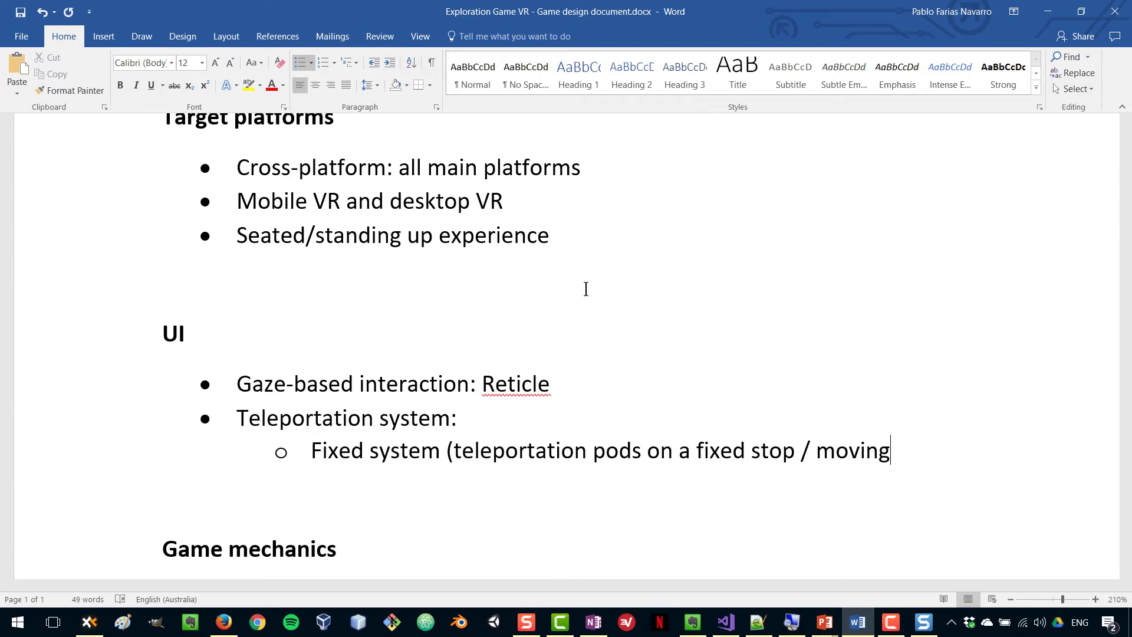
{"action": "type", "text": ")"}
Step: Begin a second sub-bullet reading 'Work on promity. Can only'
{"action": "key", "text": "Return"}
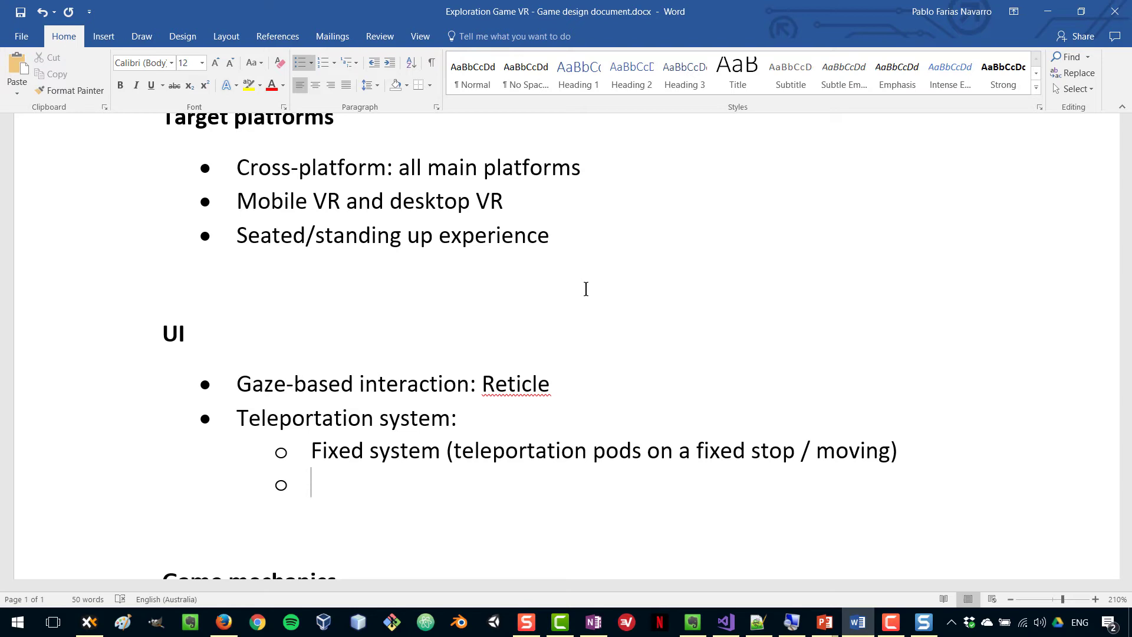
{"action": "type", "text": "Work on promity"}
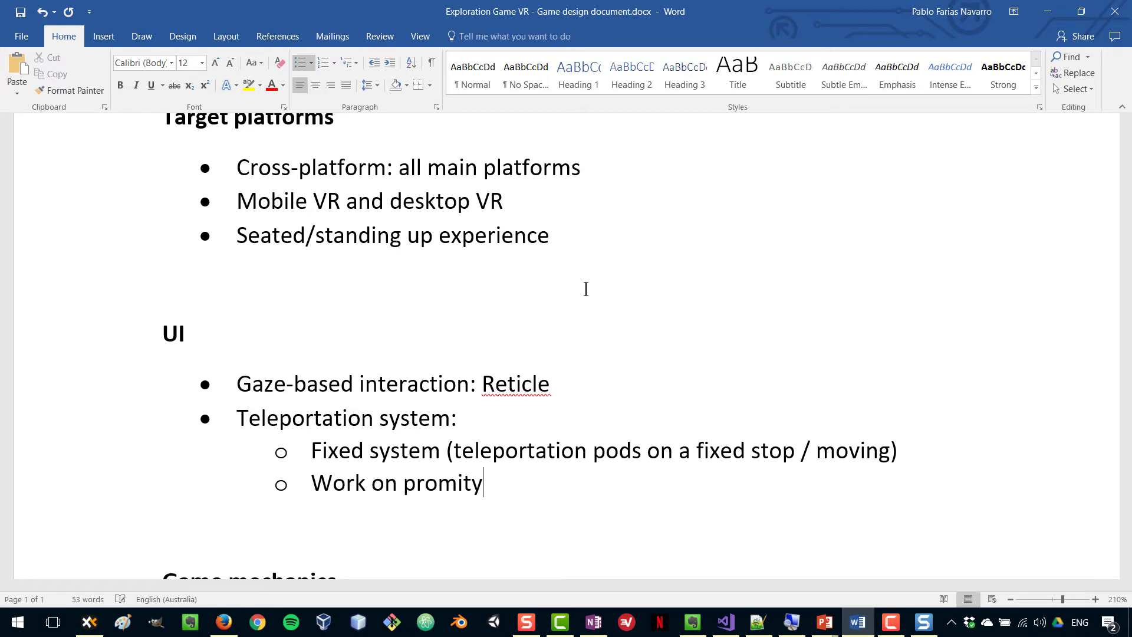
{"action": "type", "text": ". Can only"}
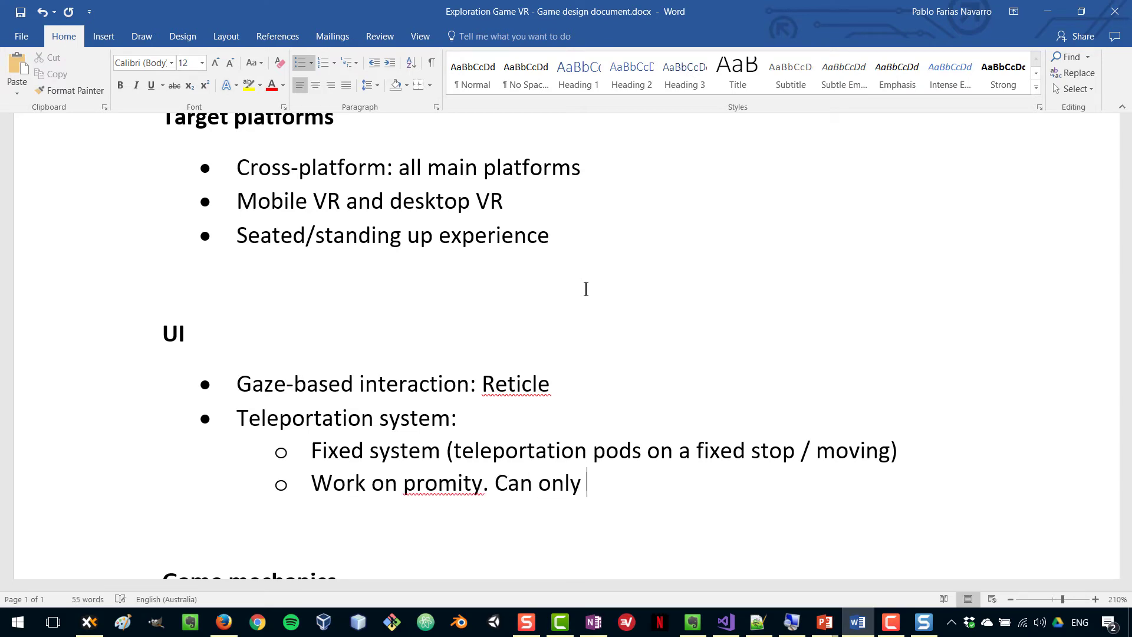
{"action": "key", "text": "Down"}
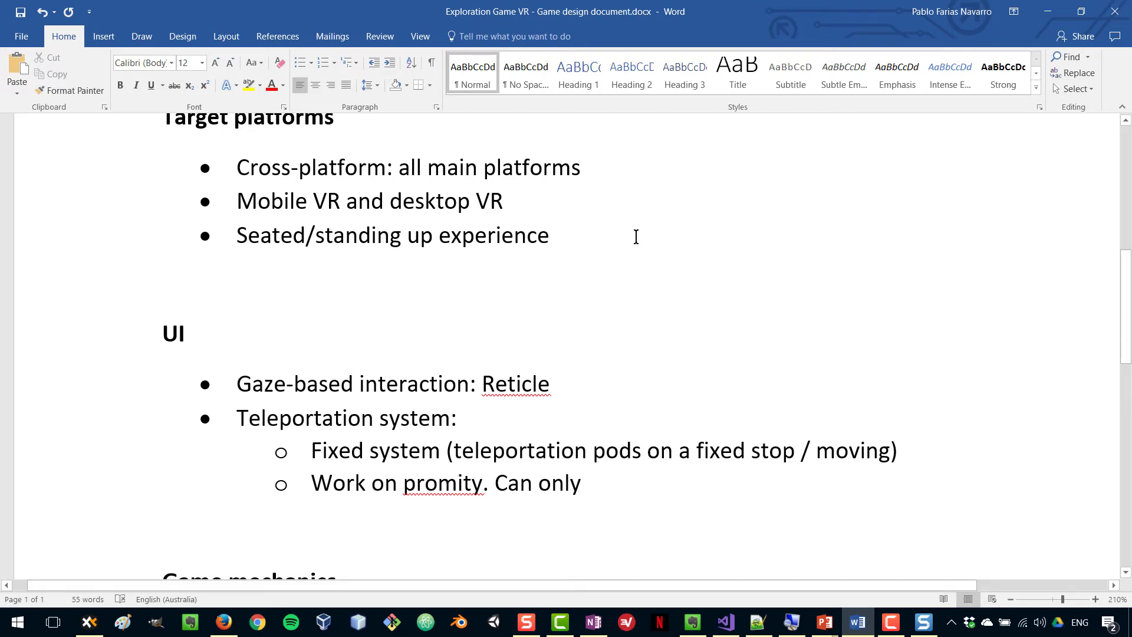
Step: Correct 'promity' to 'proximity' and finish the line with 'see or interact with pods near you'
{"action": "left_click_drag", "start_coordinate": [470, 481], "coordinate": [483, 482]}
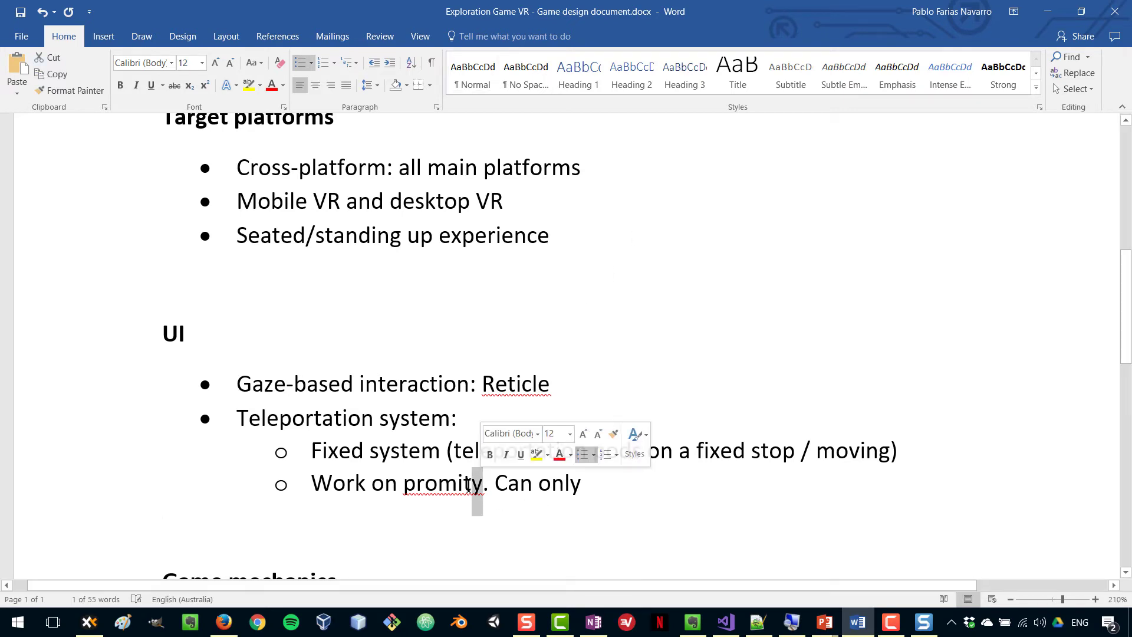
{"action": "key", "text": "BackSpace"}
{"action": "key", "text": "Delete"}
{"action": "key", "text": "BackSpace"}
{"action": "key", "text": "BackSpace"}
{"action": "type", "text": "ximity"}
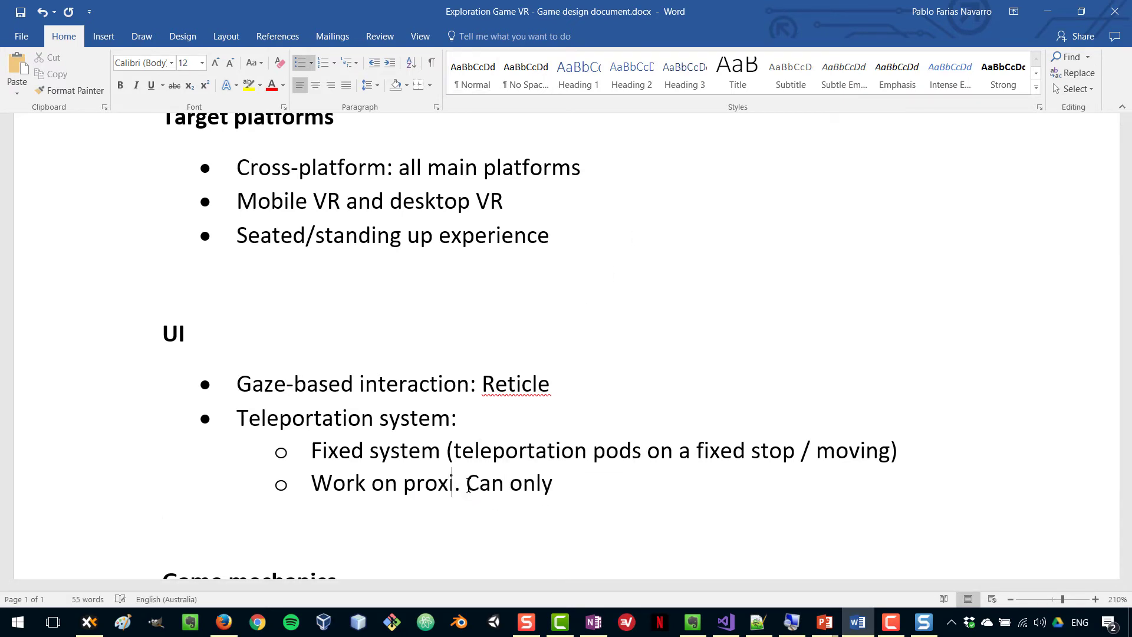
{"action": "left_click", "coordinate": [611, 493]}
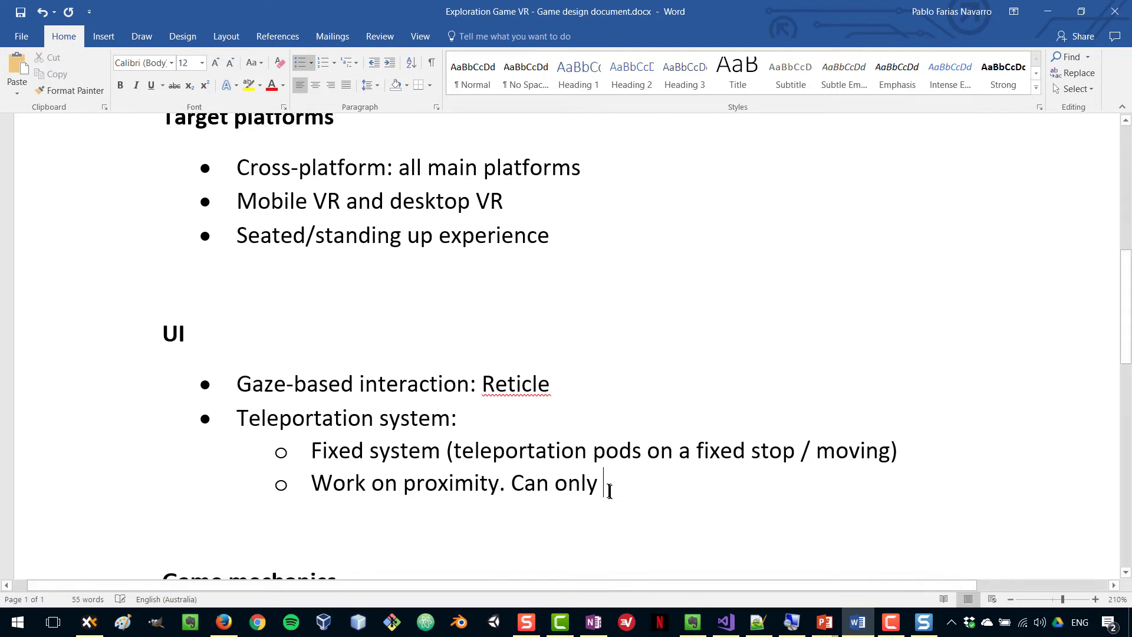
{"action": "type", "text": "see or interact "}
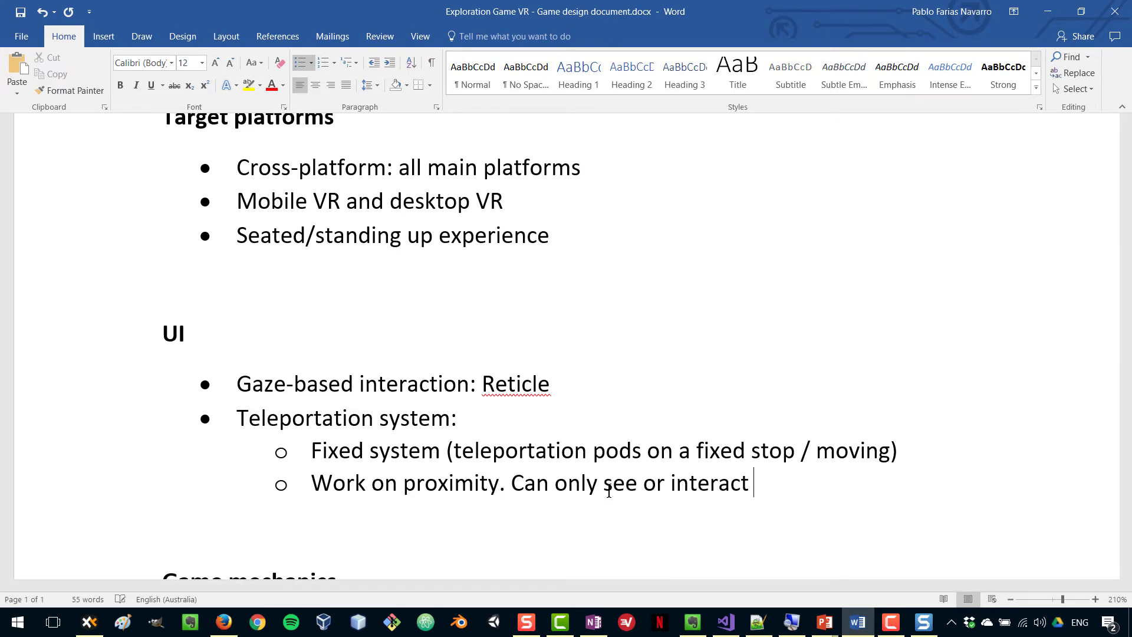
{"action": "type", "text": "with pods near you"}
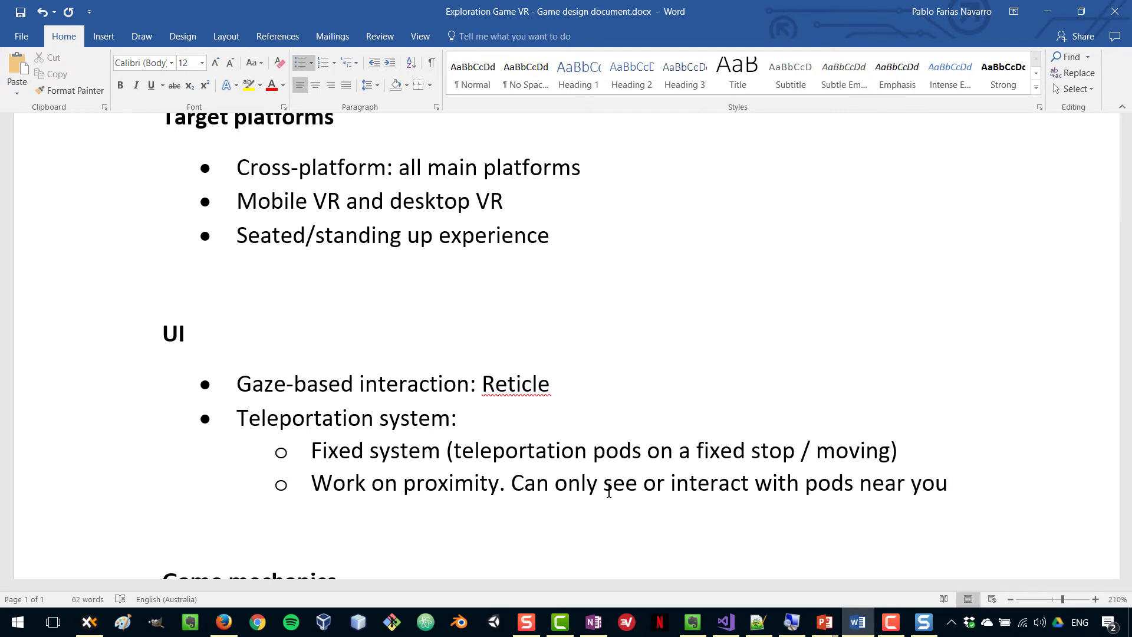
Step: Add sub-bullet 'They illuminate when you select them' and remove the extra blank lines
{"action": "key", "text": "Return"}
{"action": "type", "text": "They illu"}
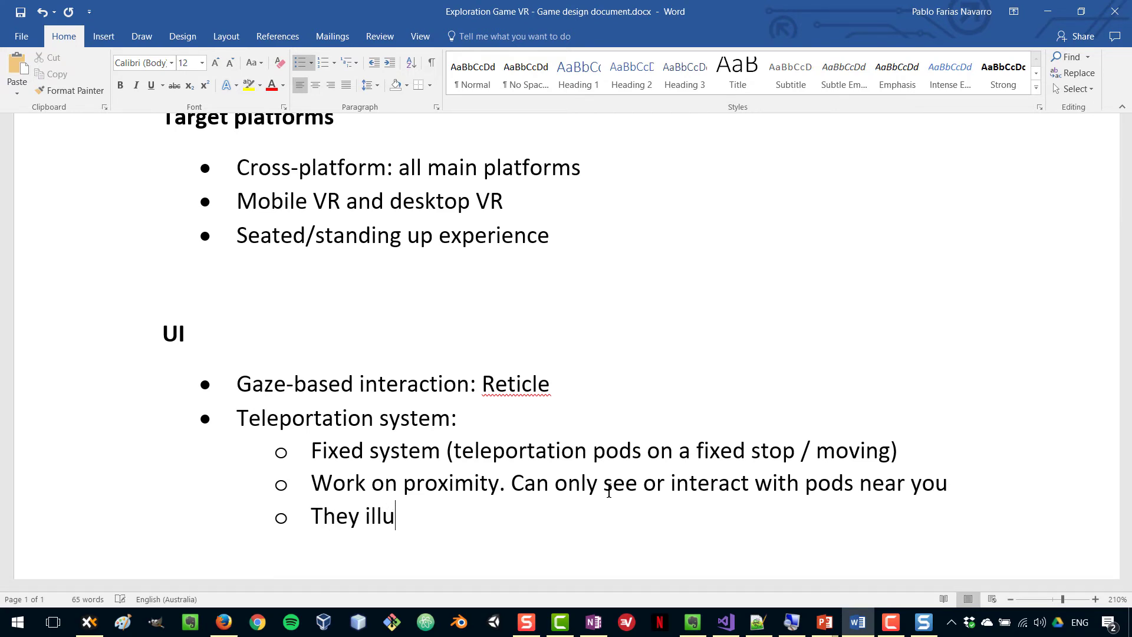
{"action": "type", "text": "minate when you select them"}
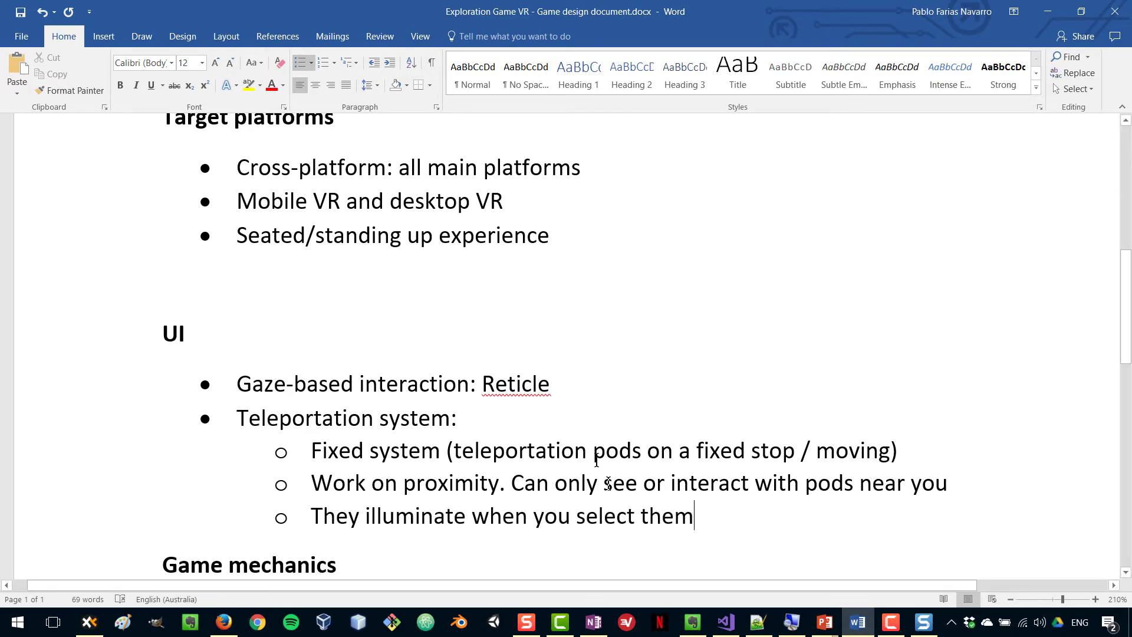
{"action": "scroll", "coordinate": [466, 401], "scroll_direction": "down", "scroll_amount": 3}
{"action": "key", "text": "Return"}
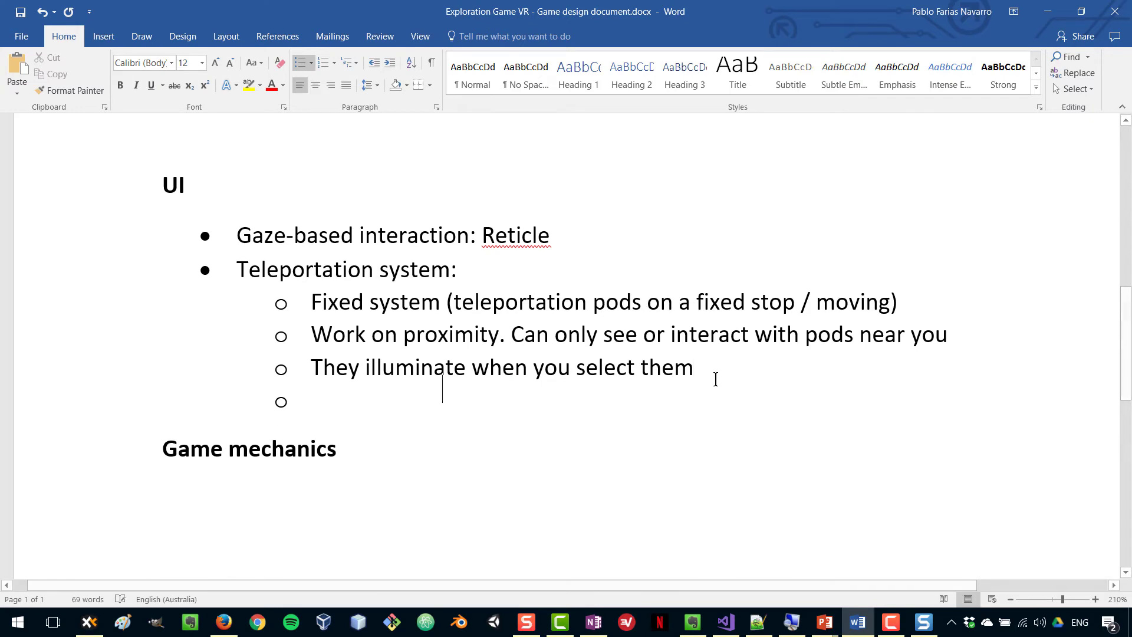
{"action": "key", "text": "Return"}
{"action": "key", "text": "Return"}
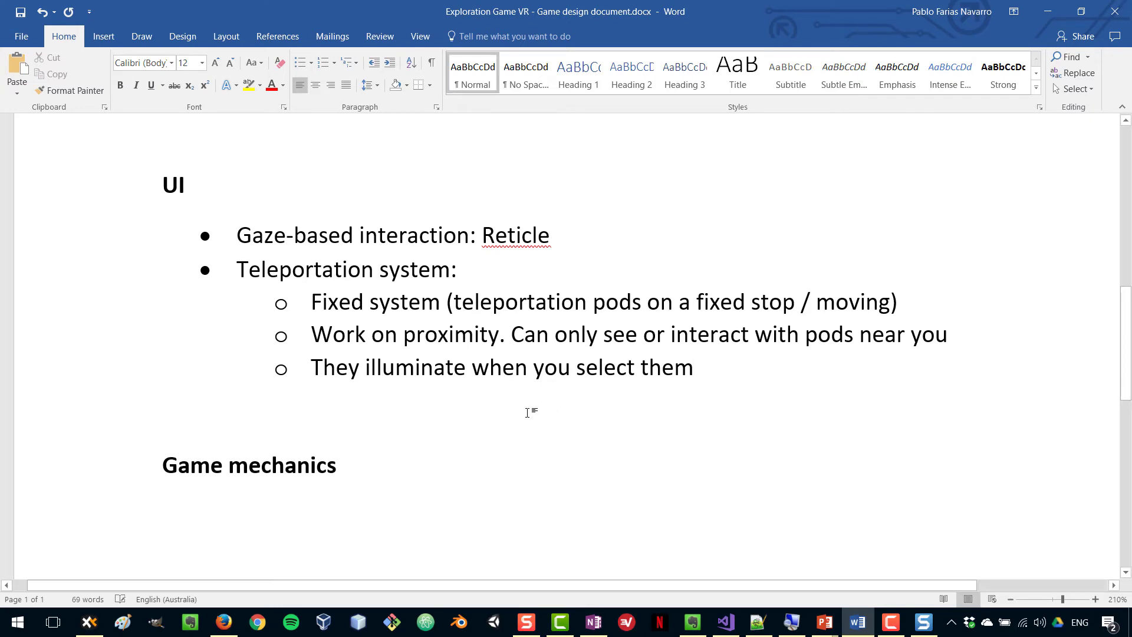
{"action": "key", "text": "BackSpace"}
Step: Start a bulleted list under Game mechanics: 'Moving through fixed pods or "waypoints" (can't wonder freely)'
{"action": "left_click", "coordinate": [260, 460]}
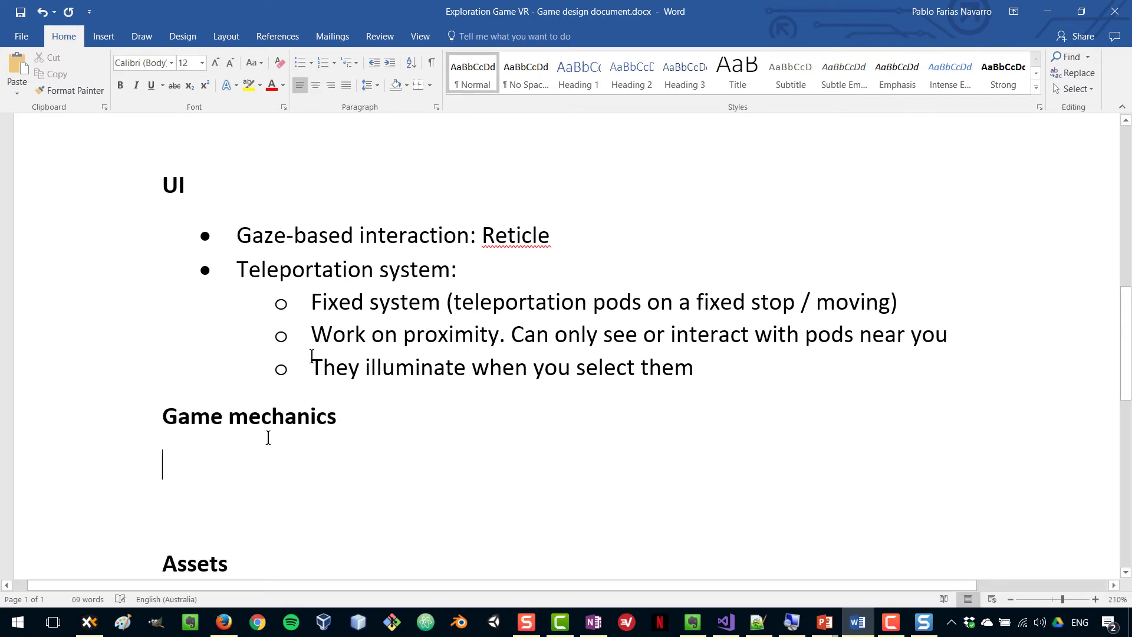
{"action": "left_click", "coordinate": [301, 63]}
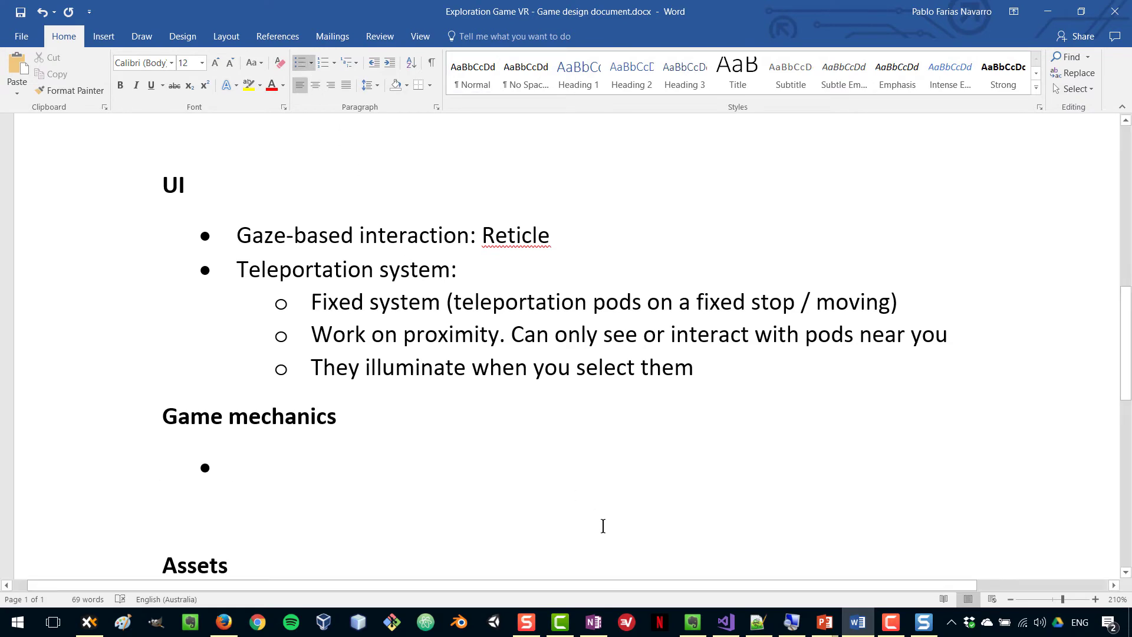
{"action": "type", "text": "Explo"}
{"action": "key", "text": "BackSpace"}
{"action": "key", "text": "BackSpace"}
{"action": "key", "text": "BackSpace"}
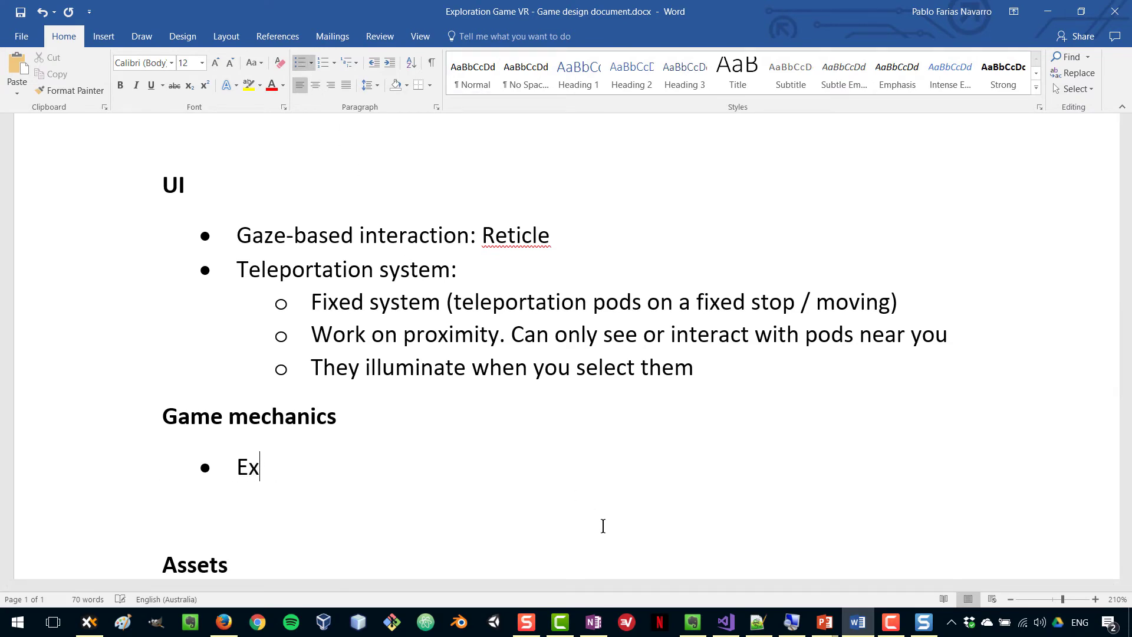
{"action": "key", "text": "BackSpace"}
{"action": "key", "text": "BackSpace"}
{"action": "type", "text": "Moving through fi"}
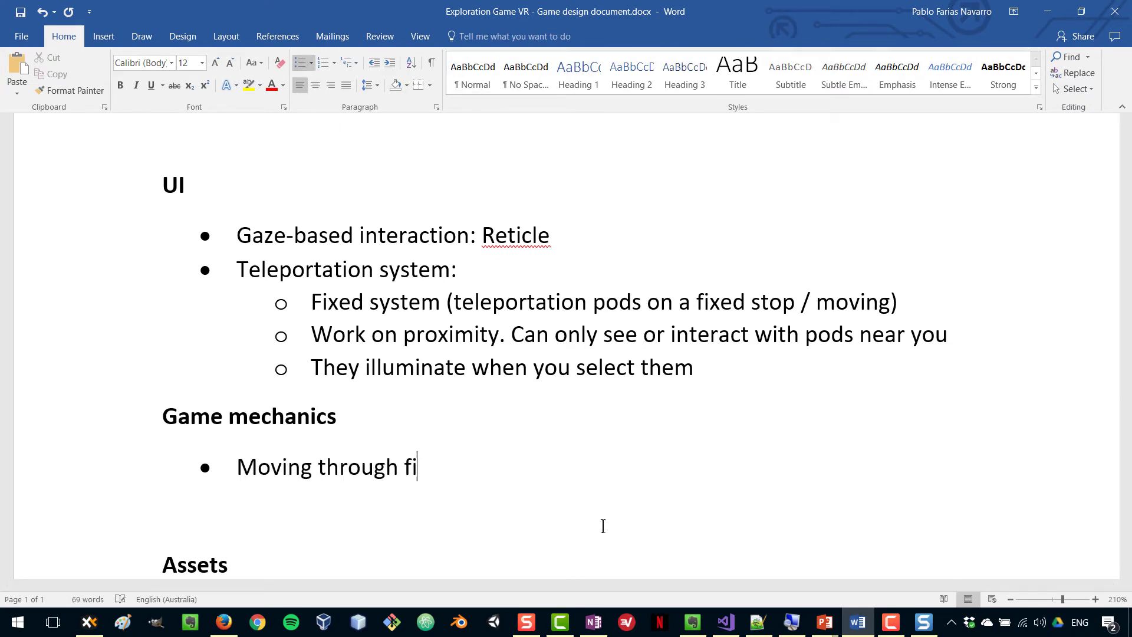
{"action": "type", "text": "xed \""}
{"action": "key", "text": "BackSpace"}
{"action": "type", "text": "[od"}
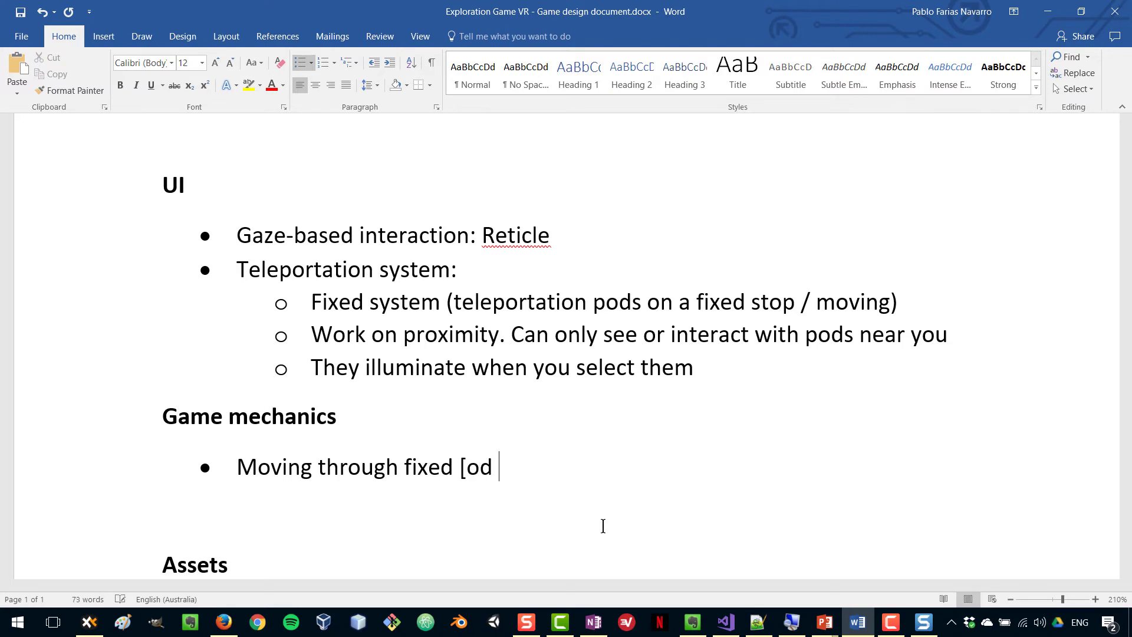
{"action": "key", "text": "BackSpace"}
{"action": "key", "text": "BackSpace"}
{"action": "key", "text": "BackSpace"}
{"action": "key", "text": "BackSpace"}
{"action": "type", "text": "pods \"wa"}
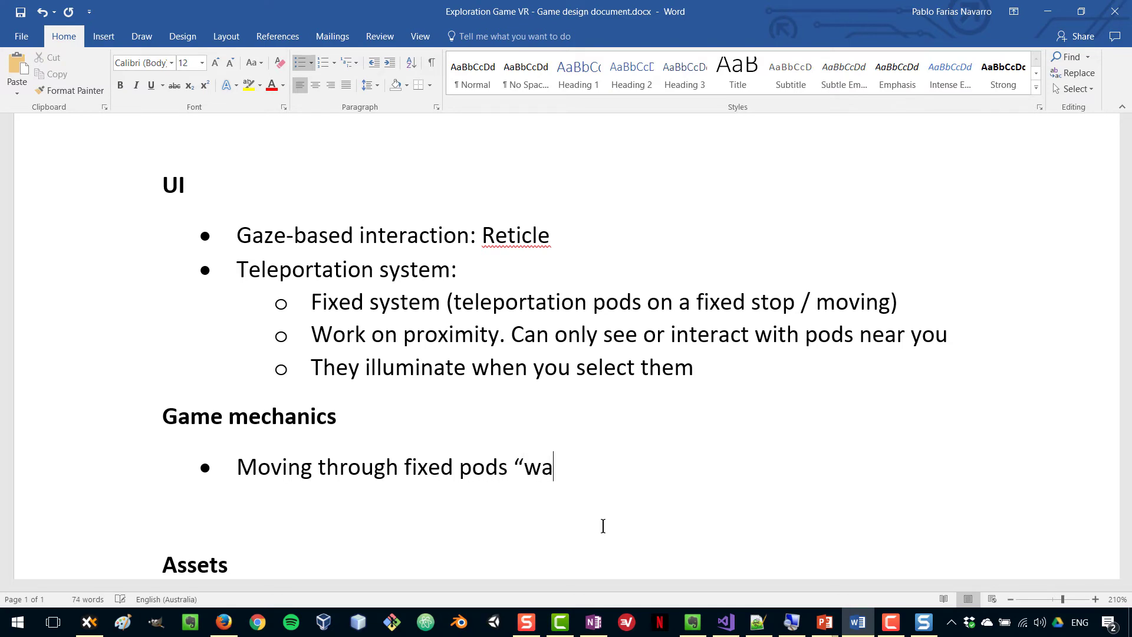
{"action": "type", "text": "ypoints\""}
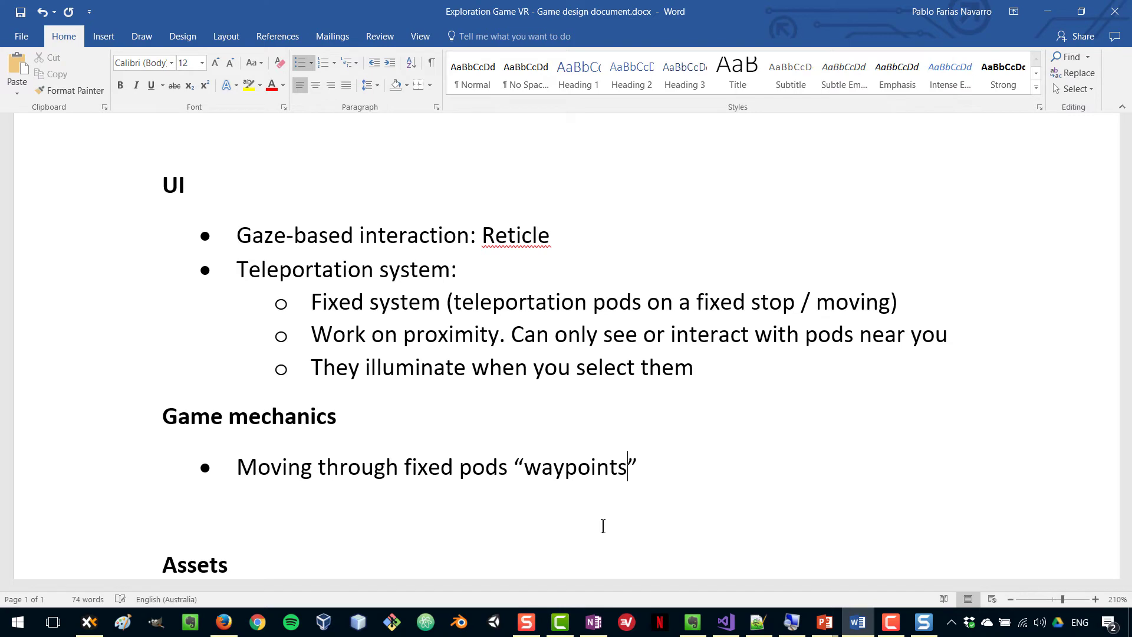
{"action": "key", "text": "Left"}
{"action": "type", "text": "or"}
{"action": "left_click", "coordinate": [603, 526]}
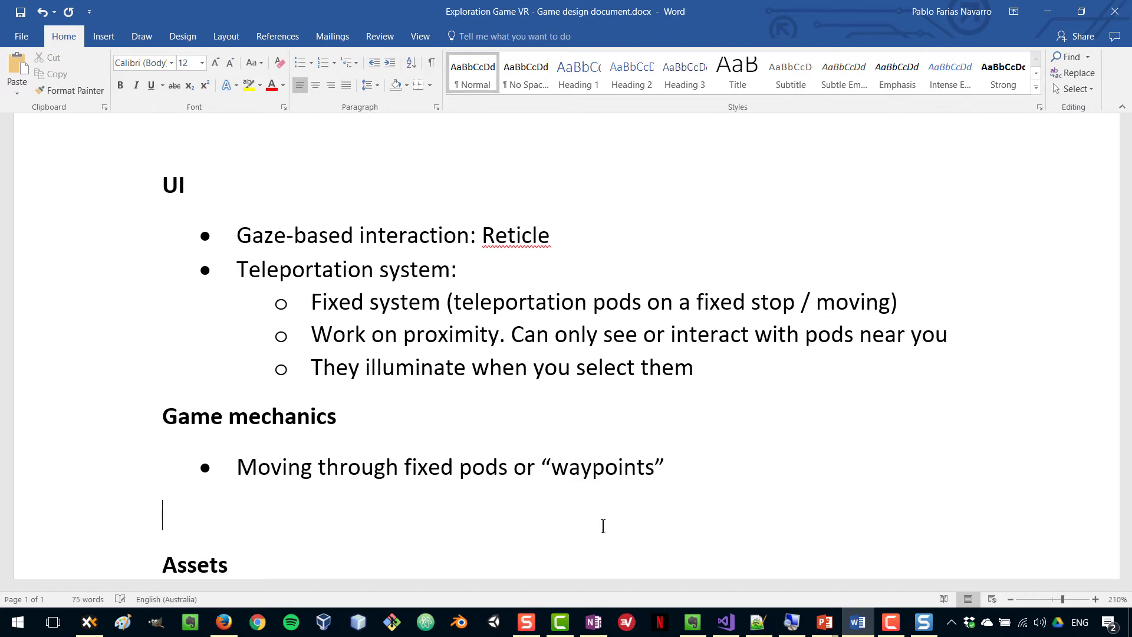
{"action": "left_click", "coordinate": [728, 464]}
{"action": "type", "text": "("}
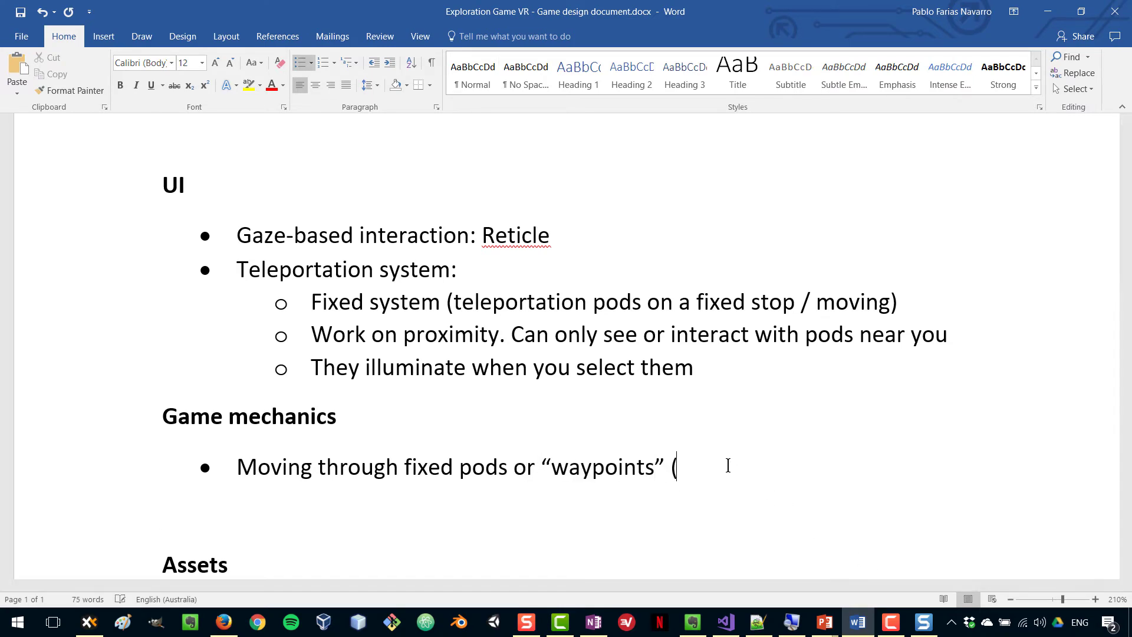
{"action": "type", "text": "can't wonder freely)"}
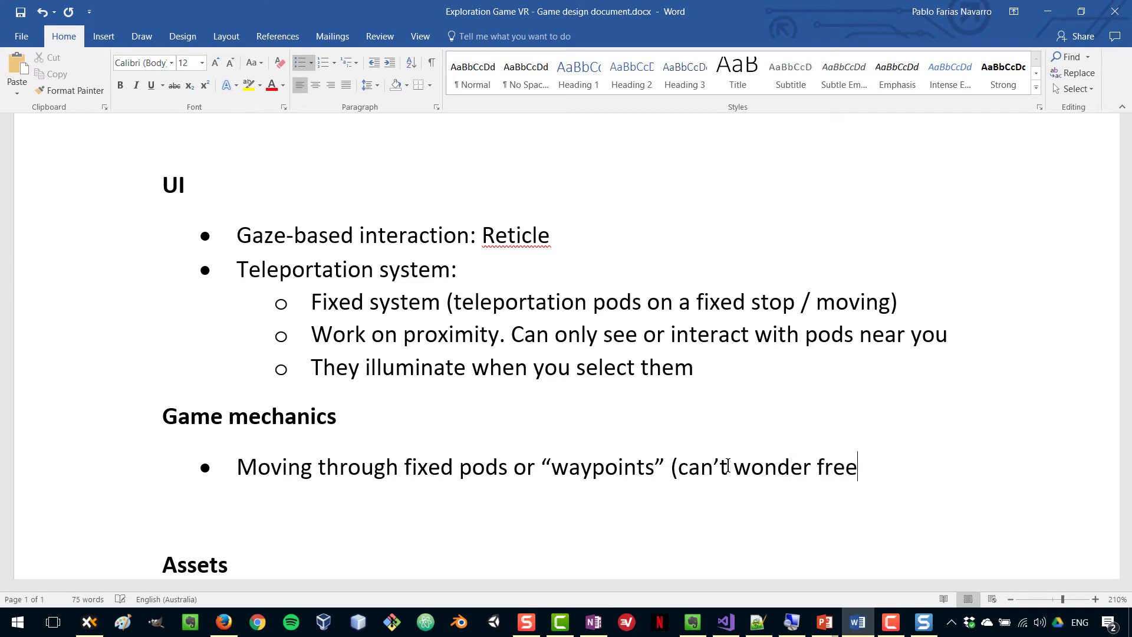
Step: Add bullets 'Avoid enemies', 'Hop onto platforms that can take you to other parts of the level', 'Floating islands'
{"action": "key", "text": "Return"}
{"action": "type", "text": "Avoid enemies"}
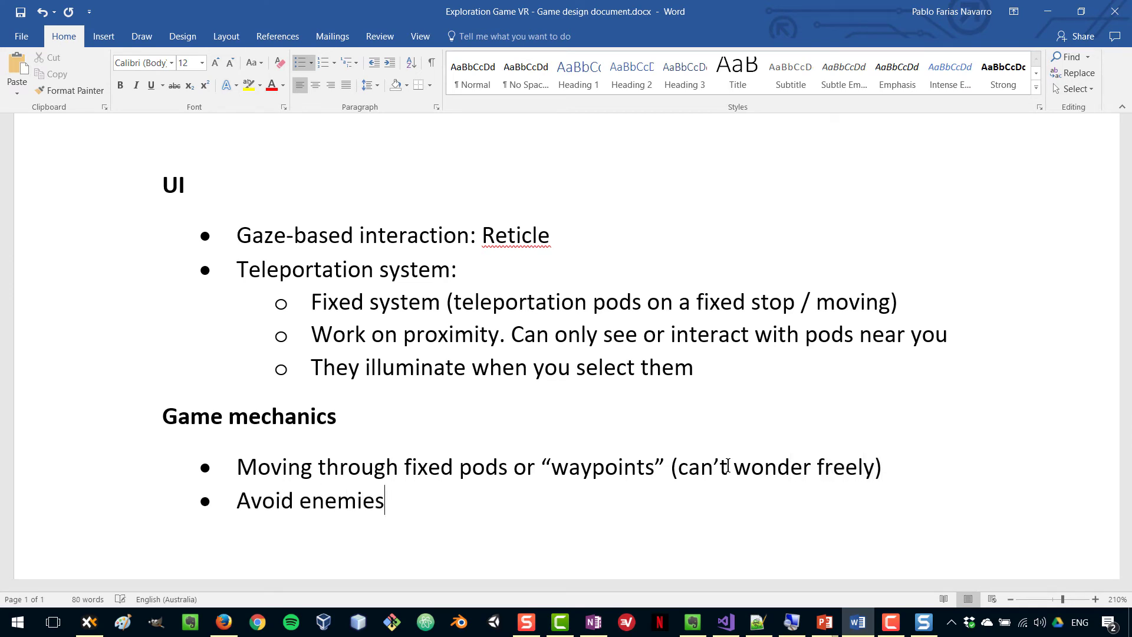
{"action": "key", "text": "Return"}
{"action": "type", "text": "Hop onto plat"}
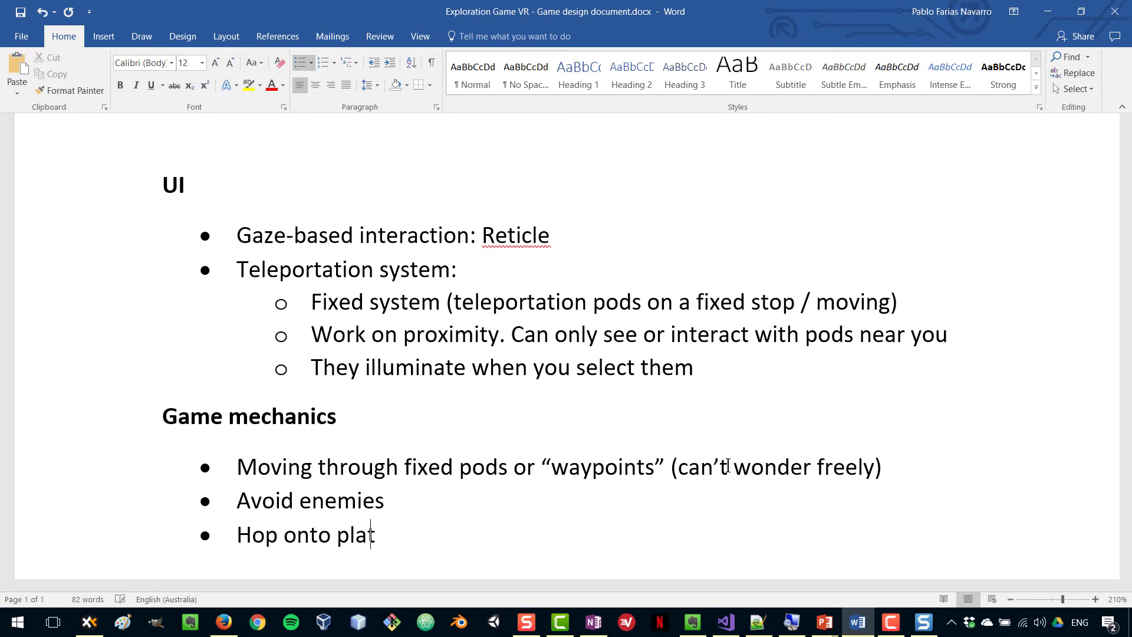
{"action": "type", "text": "forms that can take "}
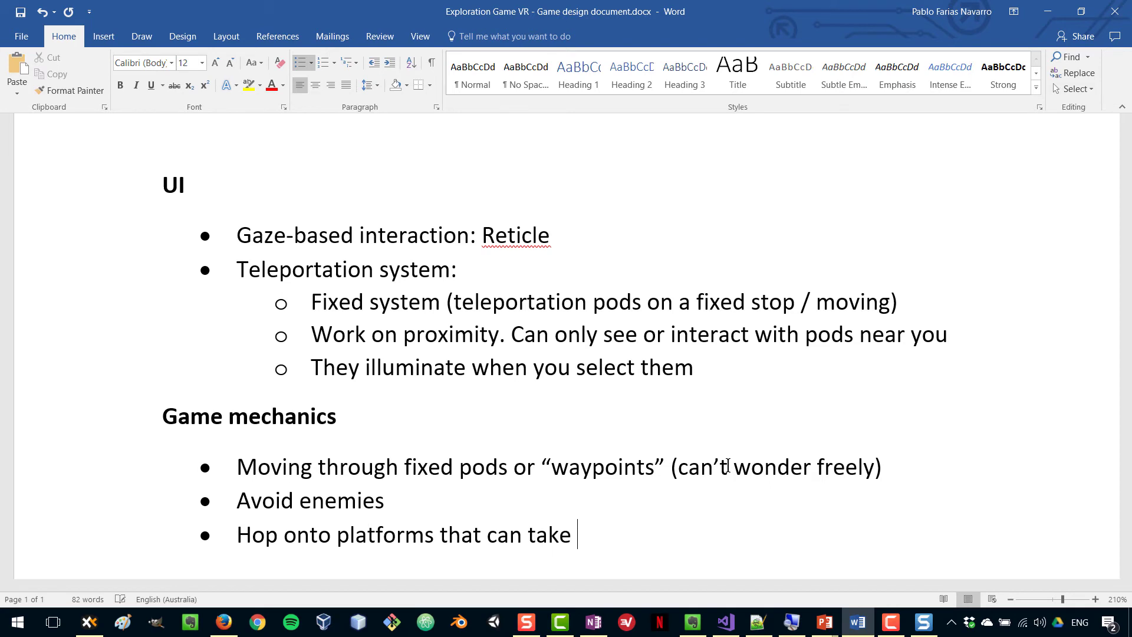
{"action": "type", "text": "you to other "}
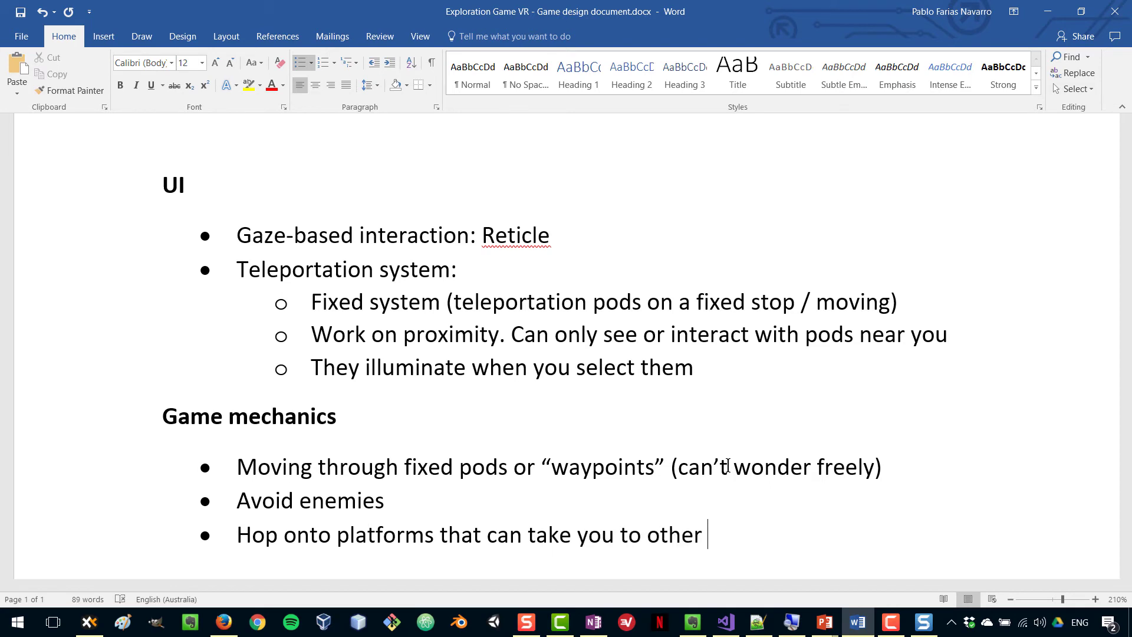
{"action": "type", "text": "parts of the level"}
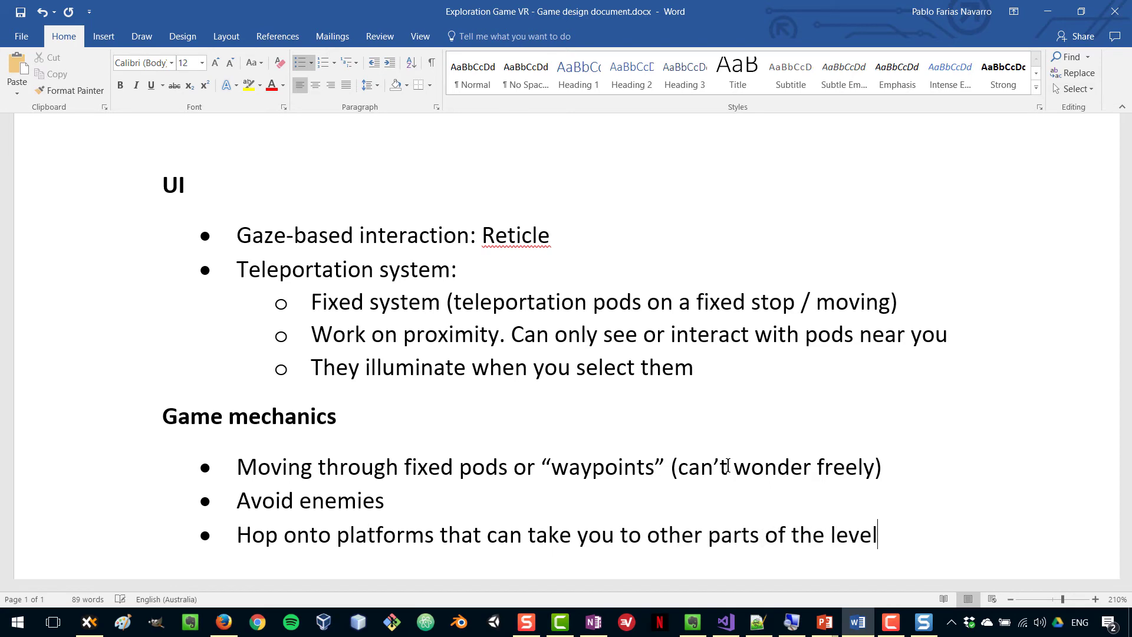
{"action": "key", "text": "Return"}
{"action": "type", "text": "Floataing"}
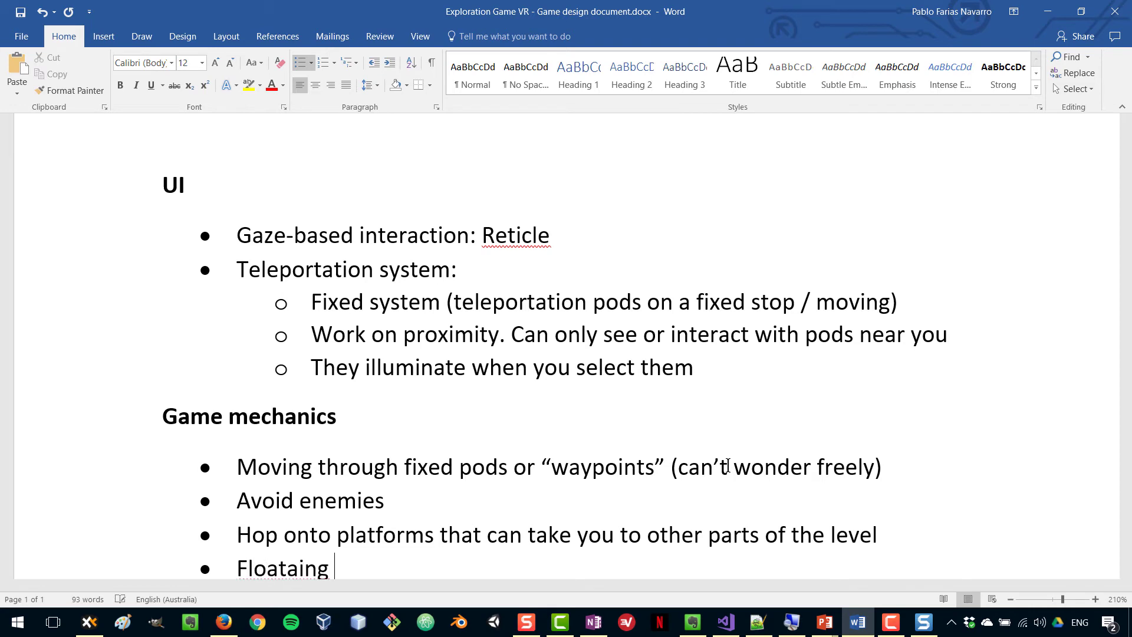
{"action": "key", "text": "BackSpace"}
{"action": "key", "text": "BackSpace"}
{"action": "key", "text": "BackSpace"}
{"action": "key", "text": "BackSpace"}
{"action": "key", "text": "BackSpace"}
{"action": "type", "text": "ing islands"}
{"action": "scroll", "coordinate": [493, 356], "scroll_direction": "down", "scroll_amount": 3}
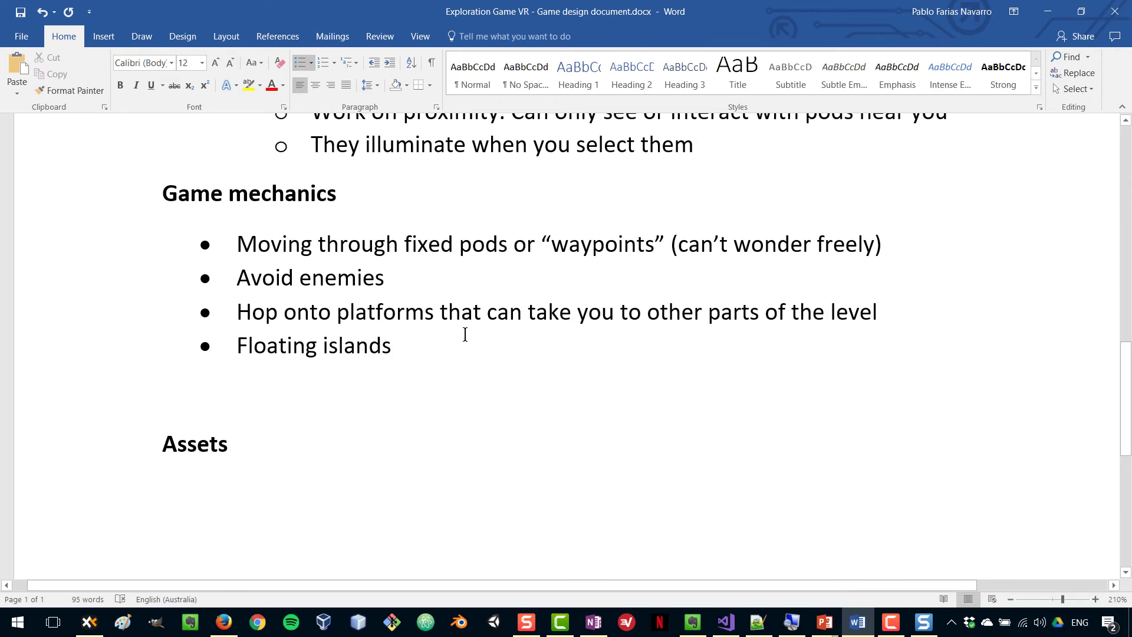
{"action": "scroll", "coordinate": [464, 335], "scroll_direction": "down", "scroll_amount": 3}
Step: Begin a bulleted Assets list with 'Trees' and 'Enemies (model, texture)' items
{"action": "left_click", "coordinate": [242, 298]}
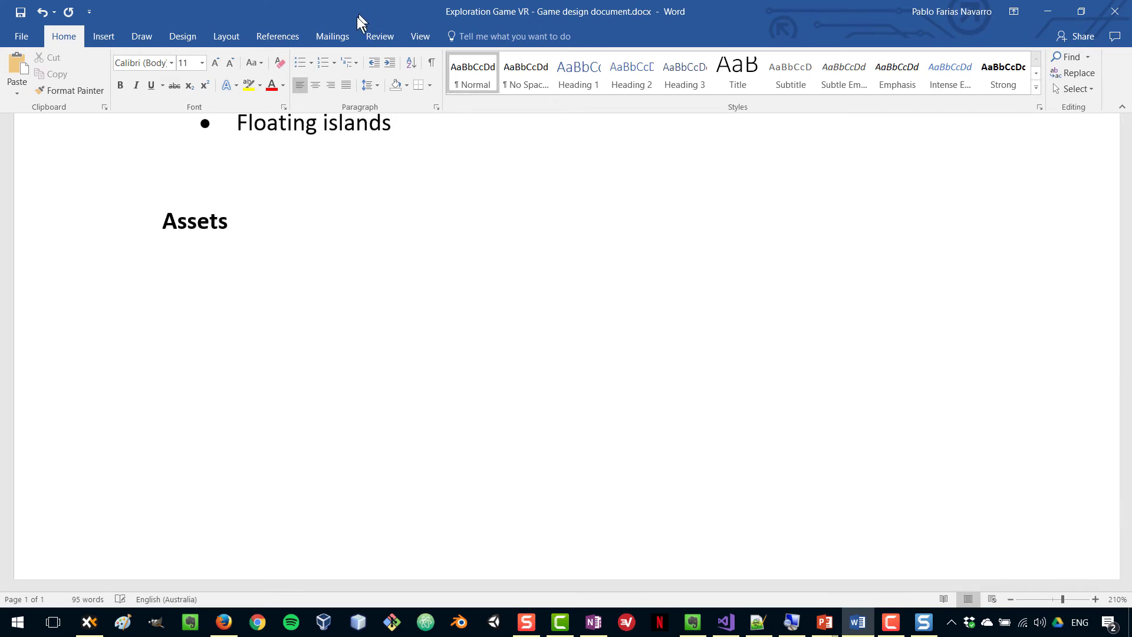
{"action": "left_click", "coordinate": [299, 67]}
{"action": "scroll", "coordinate": [472, 384], "scroll_direction": "up", "scroll_amount": 2}
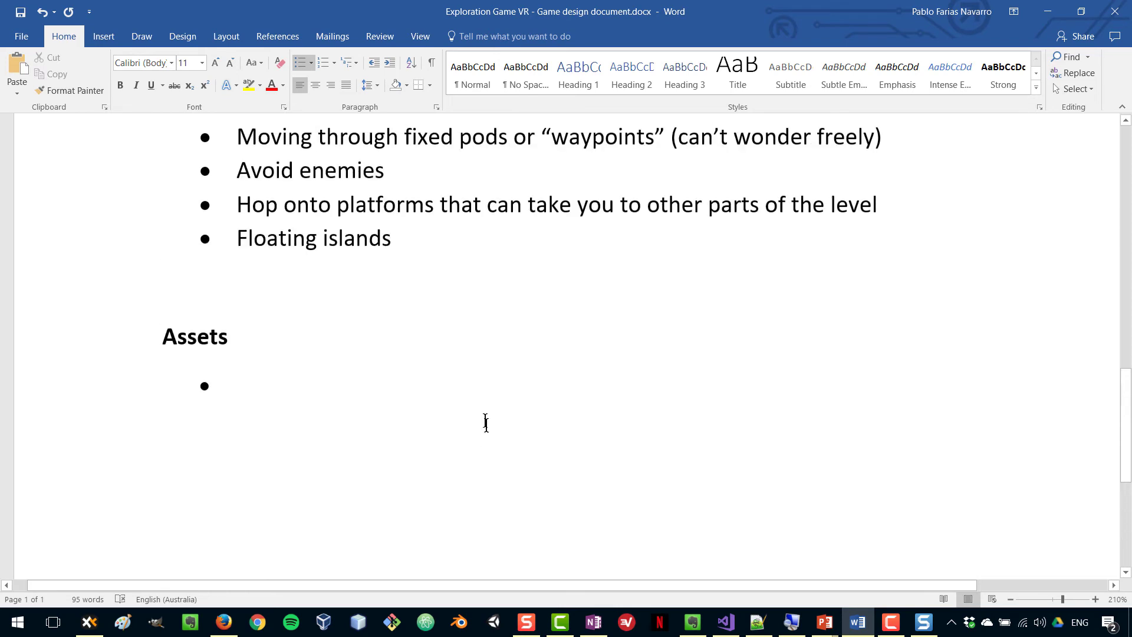
{"action": "scroll", "coordinate": [490, 436], "scroll_direction": "up", "scroll_amount": 1}
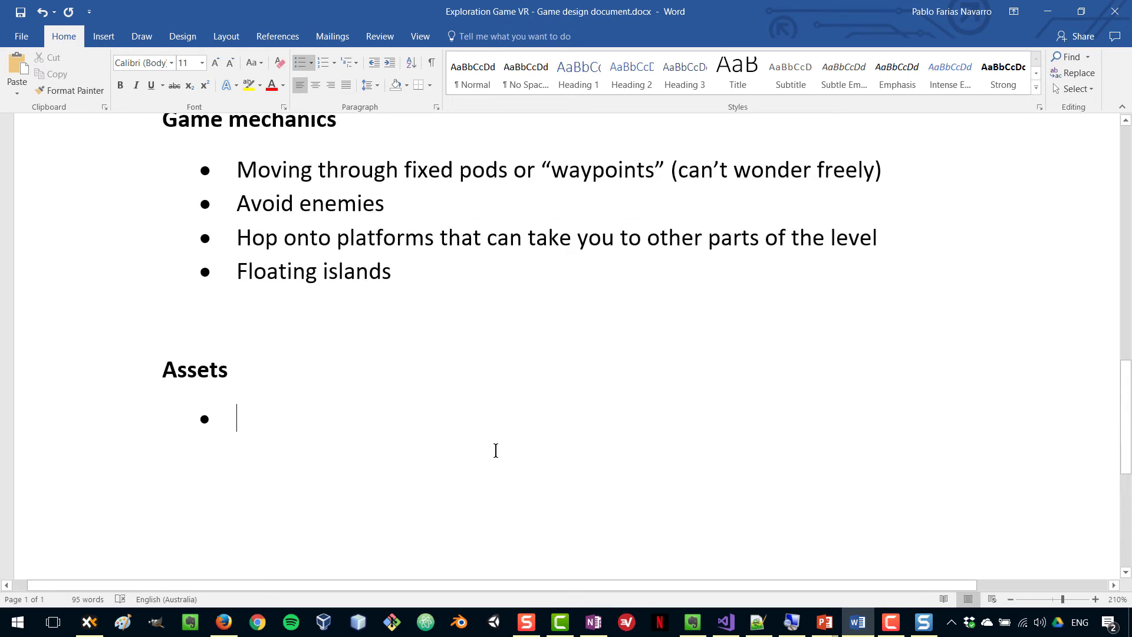
{"action": "type", "text": "Trees"}
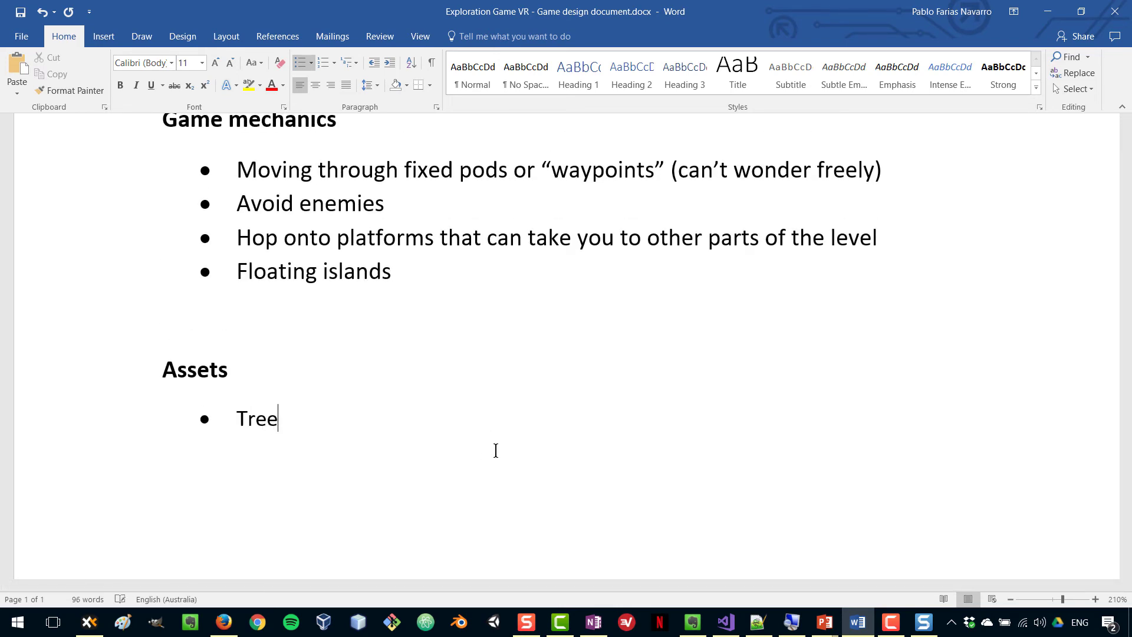
{"action": "key", "text": "Return"}
{"action": "type", "text": "Enemies"}
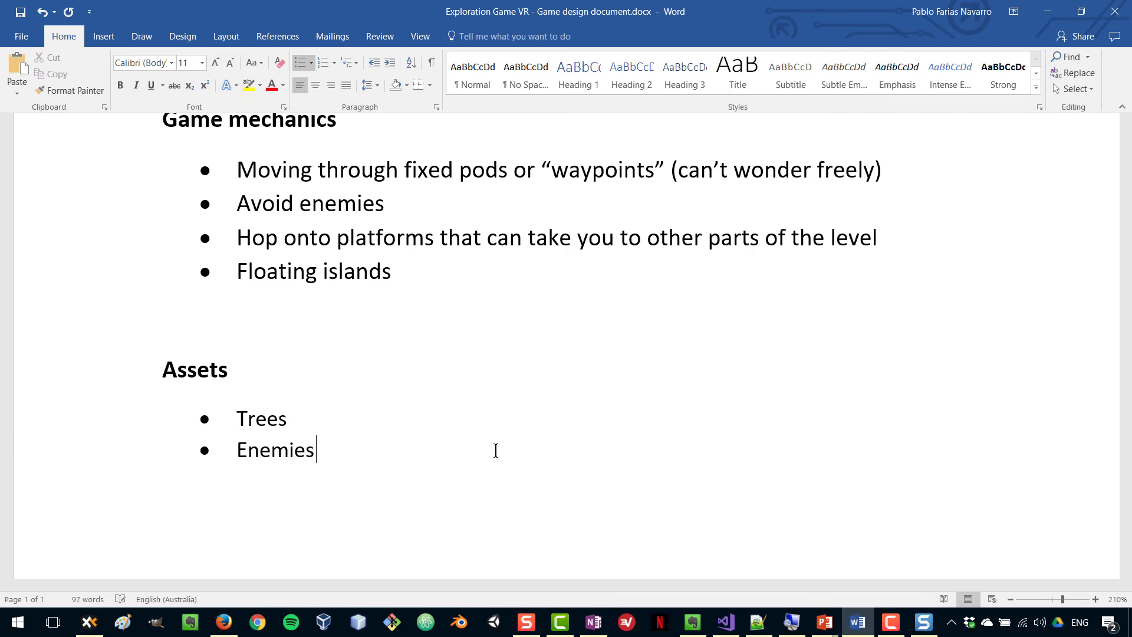
{"action": "type", "text": " (model, "}
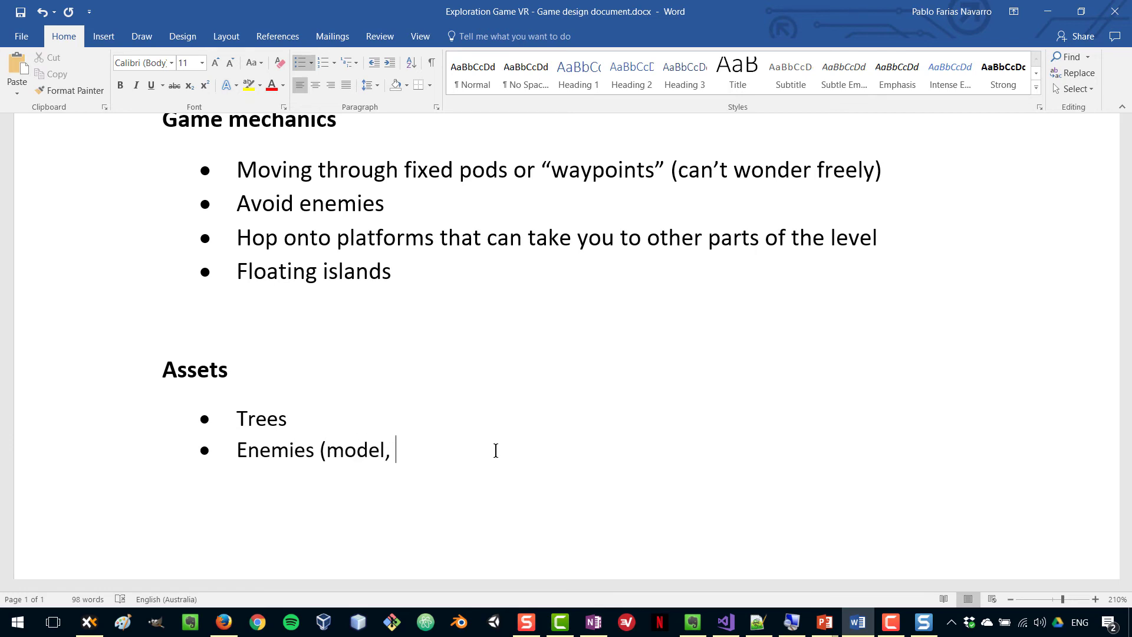
{"action": "type", "text": "texture)"}
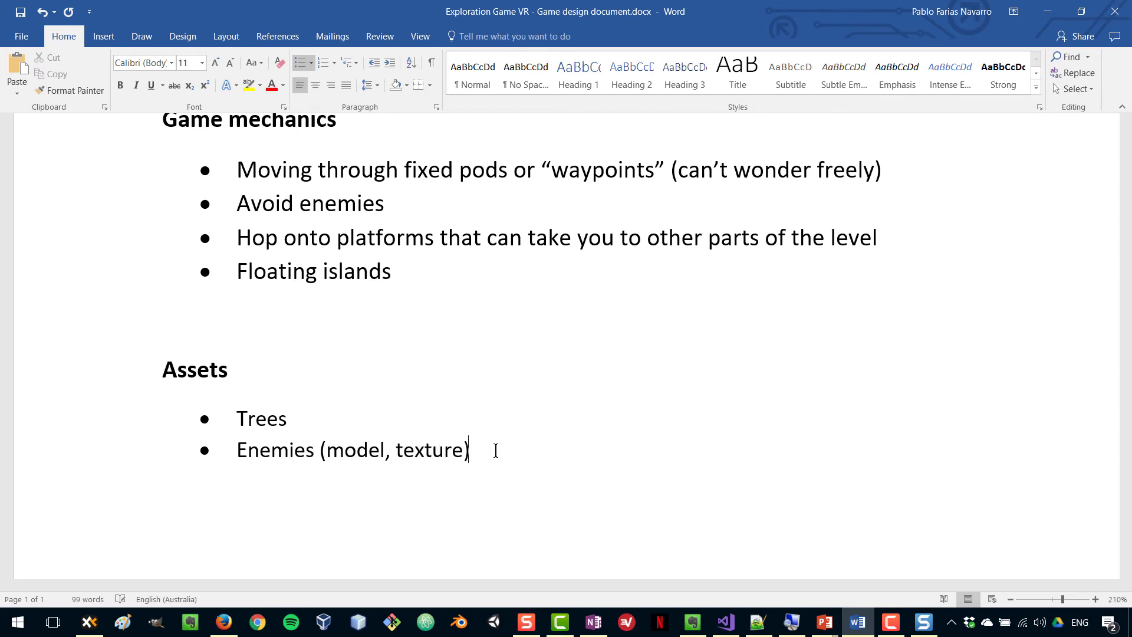
{"action": "type", "text": " (model"}
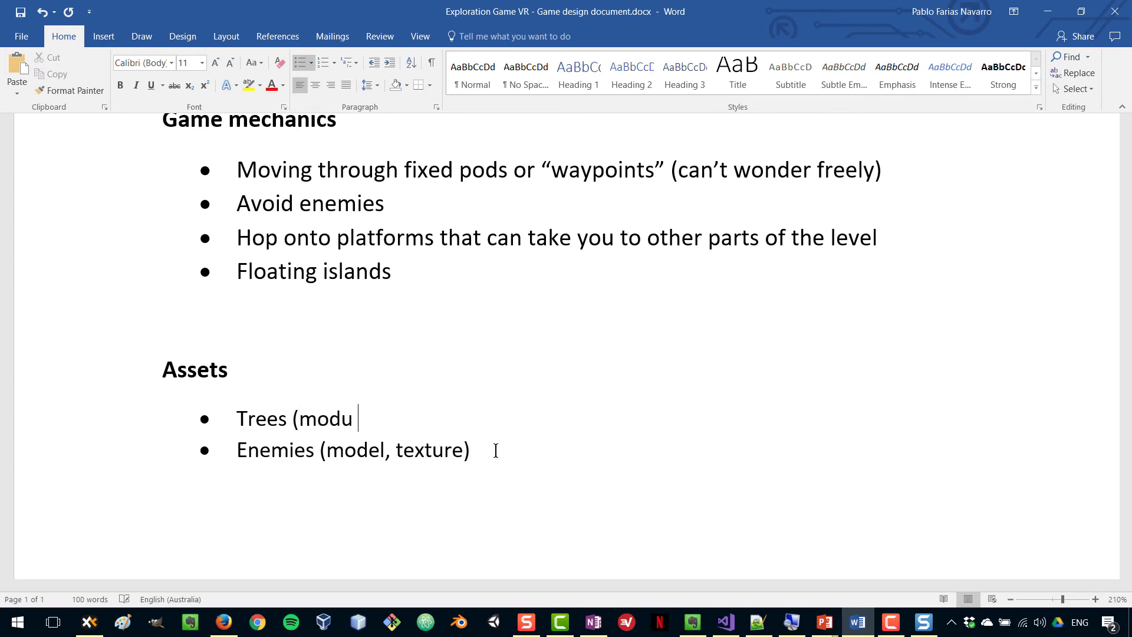
{"action": "type", "text": ")"}
Step: Add the asset bullet 'Texture for the teleportation pods'
{"action": "key", "text": "Return"}
{"action": "type", "text": "Texture fot h"}
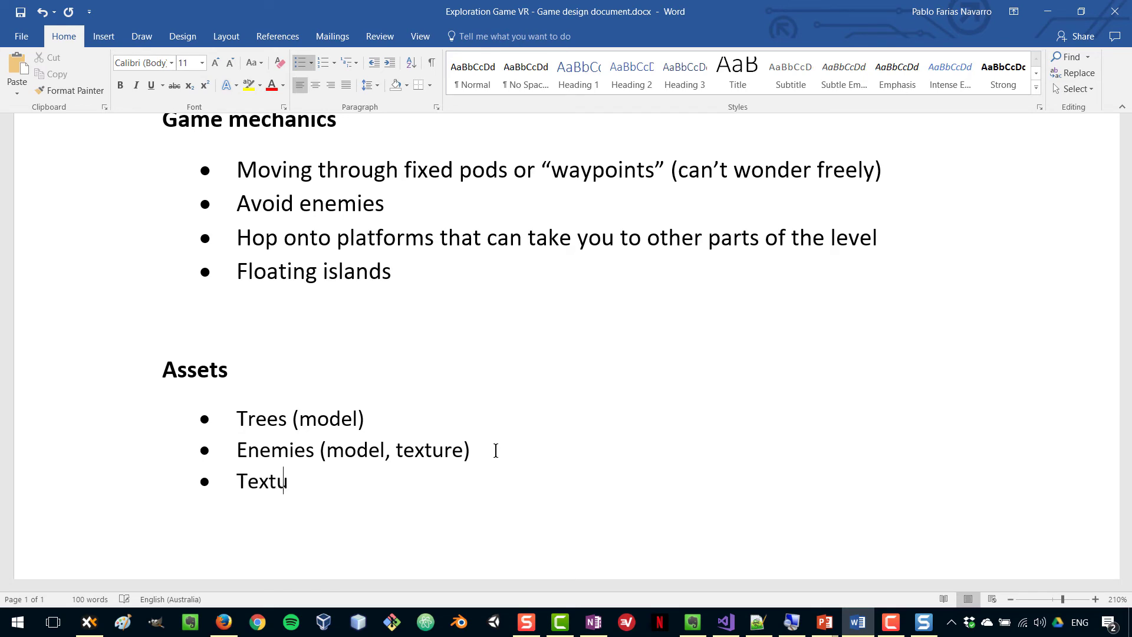
{"action": "key", "text": "BackSpace"}
{"action": "key", "text": "BackSpace"}
{"action": "key", "text": "BackSpace"}
{"action": "type", "text": "r the te"}
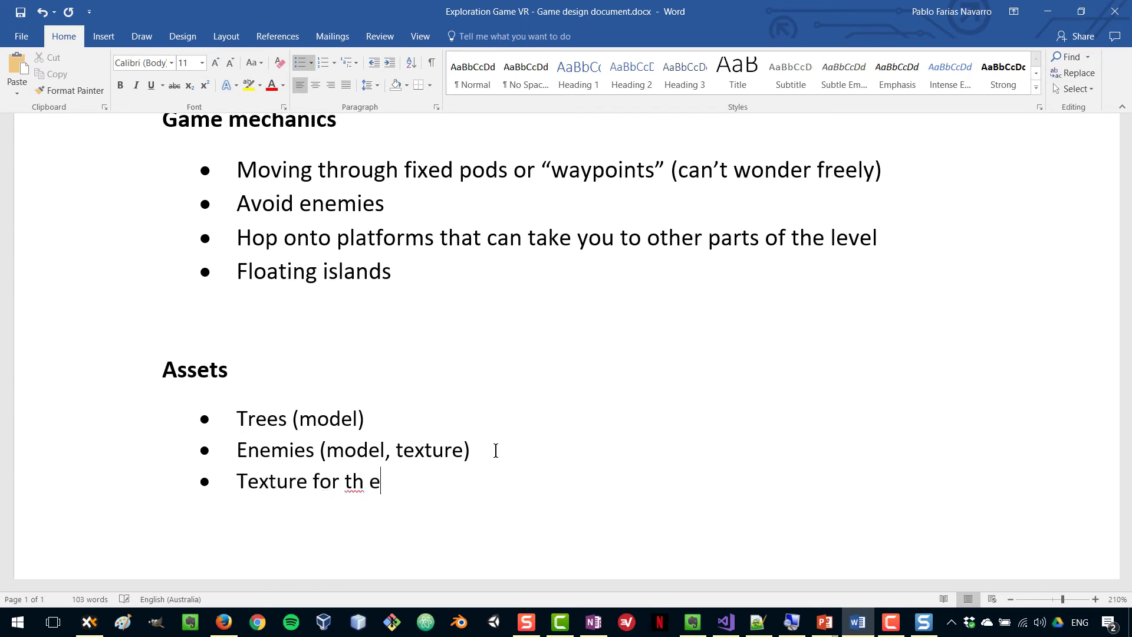
{"action": "key", "text": "BackSpace"}
{"action": "key", "text": "BackSpace"}
{"action": "type", "text": "e teleportation pods"}
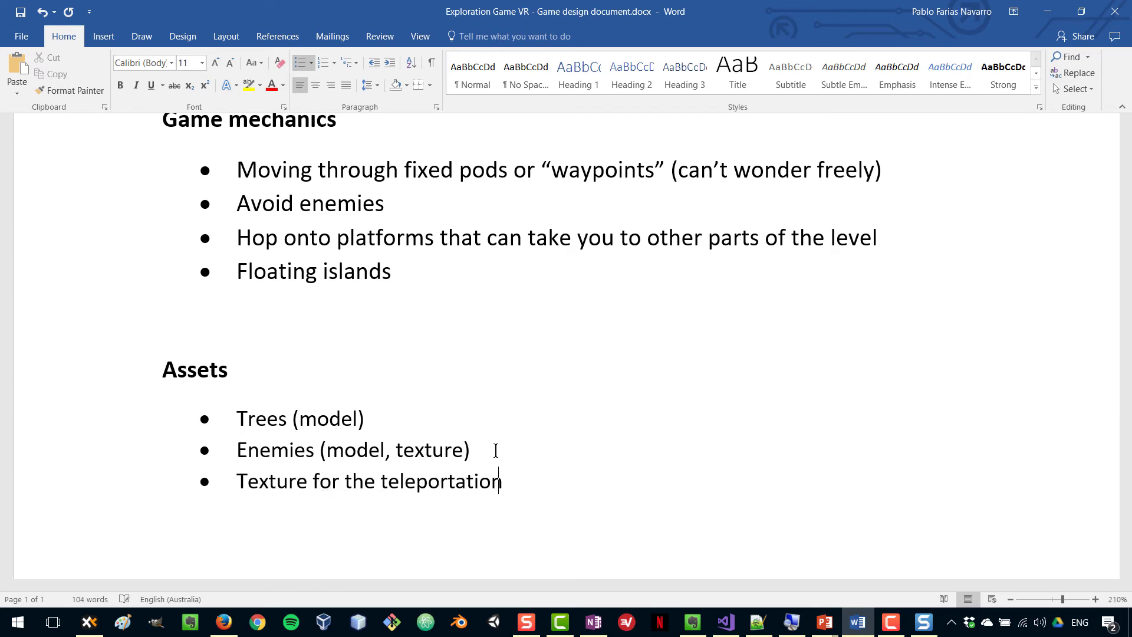
Step: Add asset bullets 'Terrain model' and 'Texture for the grass / low poly grass'
{"action": "key", "text": "Return"}
{"action": "scroll", "coordinate": [519, 431], "scroll_direction": "down", "scroll_amount": 3}
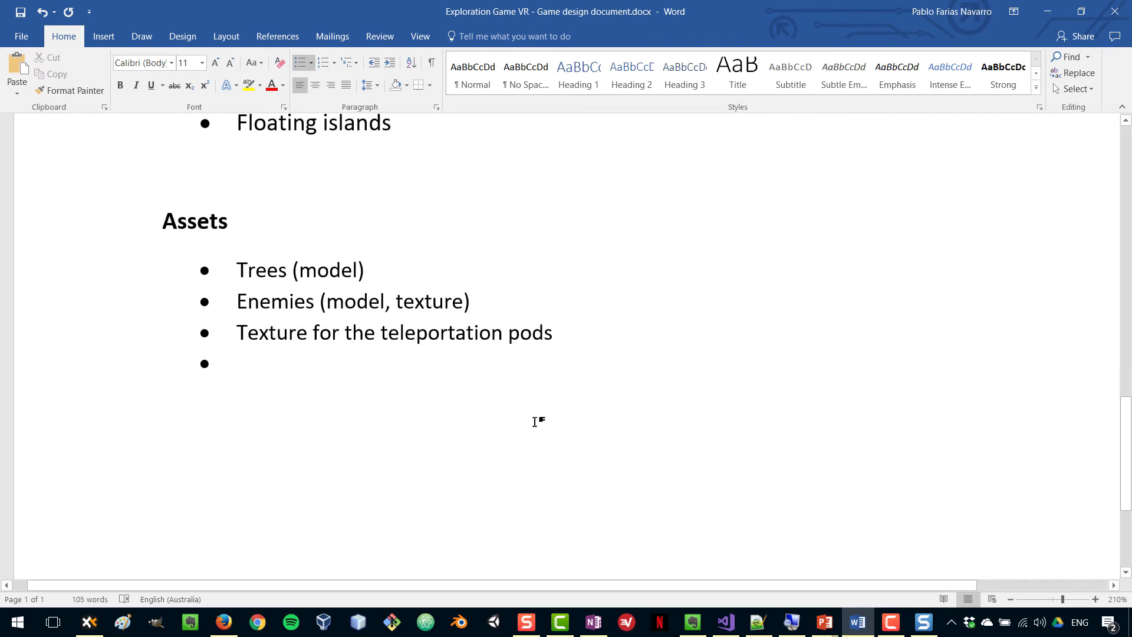
{"action": "type", "text": "Terrain"}
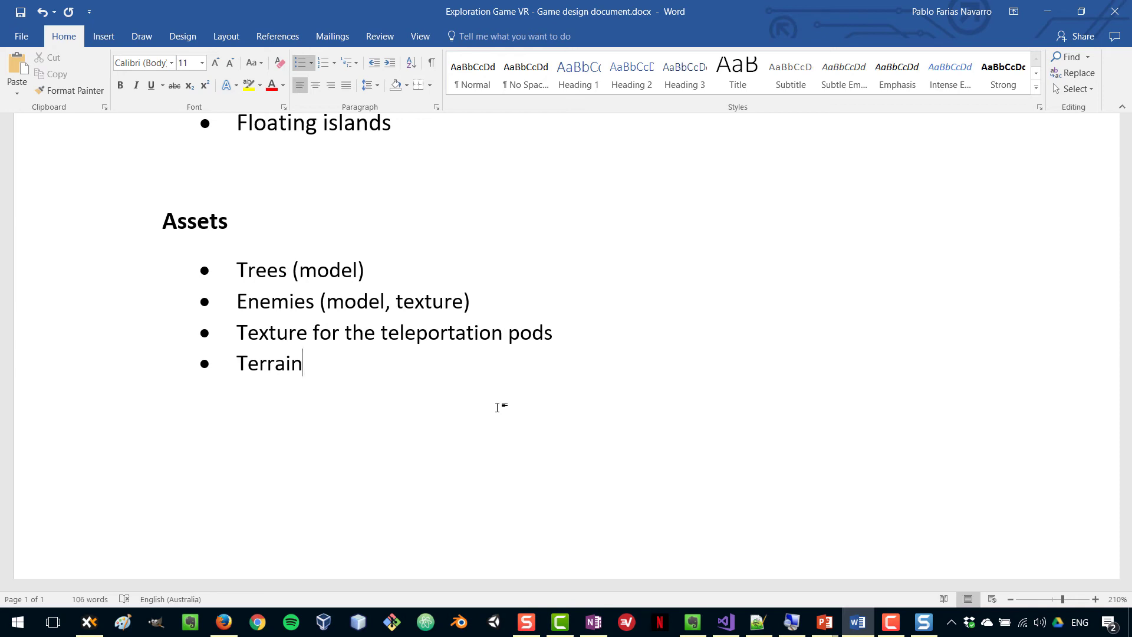
{"action": "type", "text": "model"}
{"action": "key", "text": "Return"}
{"action": "type", "text": "Texturef"}
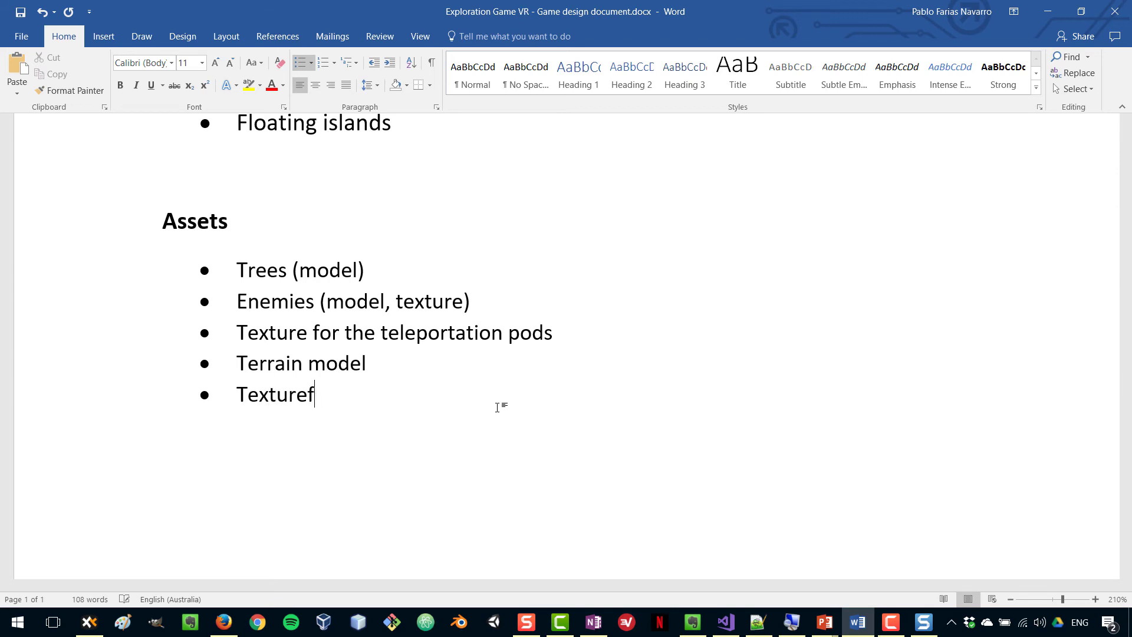
{"action": "key", "text": "BackSpace"}
{"action": "type", "text": "fo"}
{"action": "type", "text": "r the grass / low poly c"}
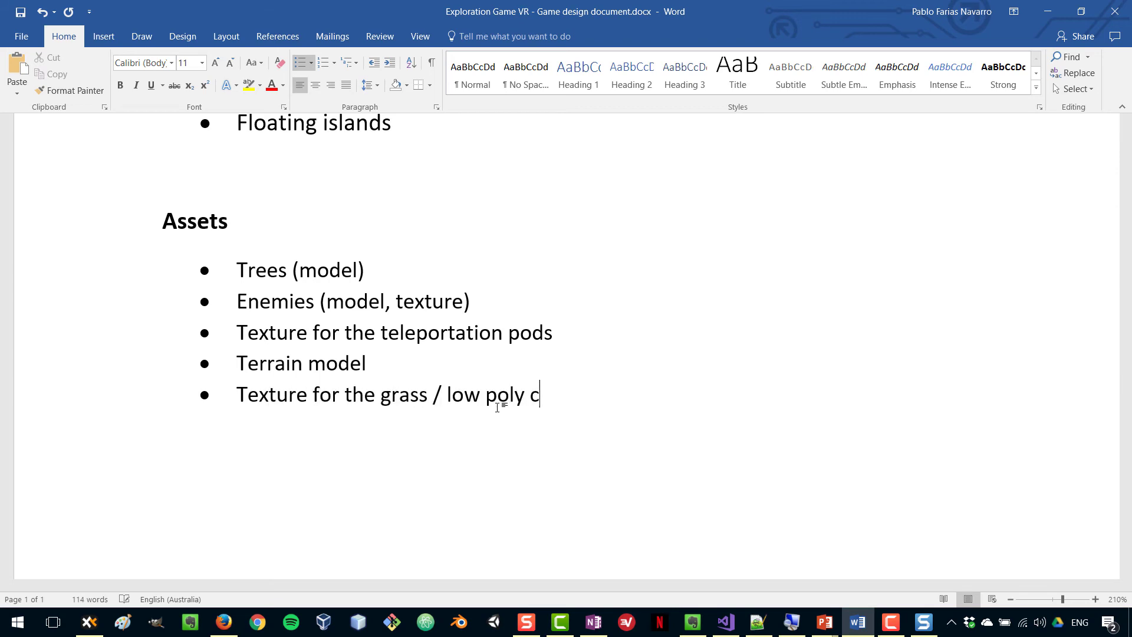
{"action": "key", "text": "BackSpace"}
{"action": "type", "text": "grass"}
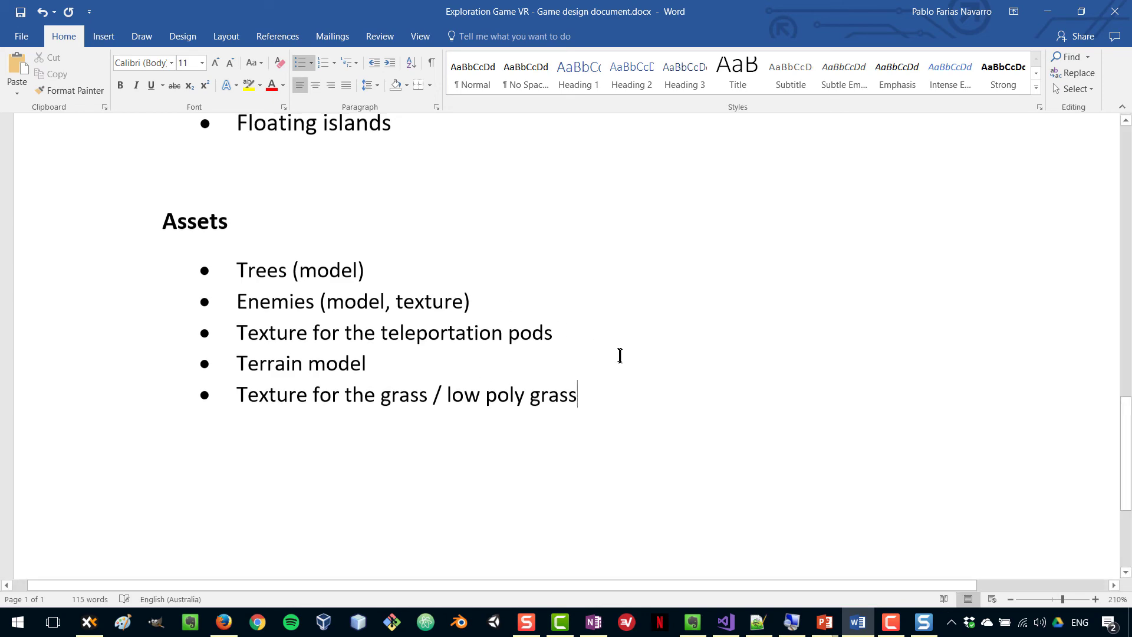
Step: Zoom from 210% to 90% and scroll through the whole design document to review it
{"action": "scroll", "coordinate": [657, 401], "scroll_direction": "up", "scroll_amount": 8}
{"action": "scroll", "coordinate": [657, 406], "scroll_direction": "up", "scroll_amount": 5}
{"action": "scroll", "coordinate": [655, 404], "scroll_direction": "down", "scroll_amount": 12, "text": "ctrl"}
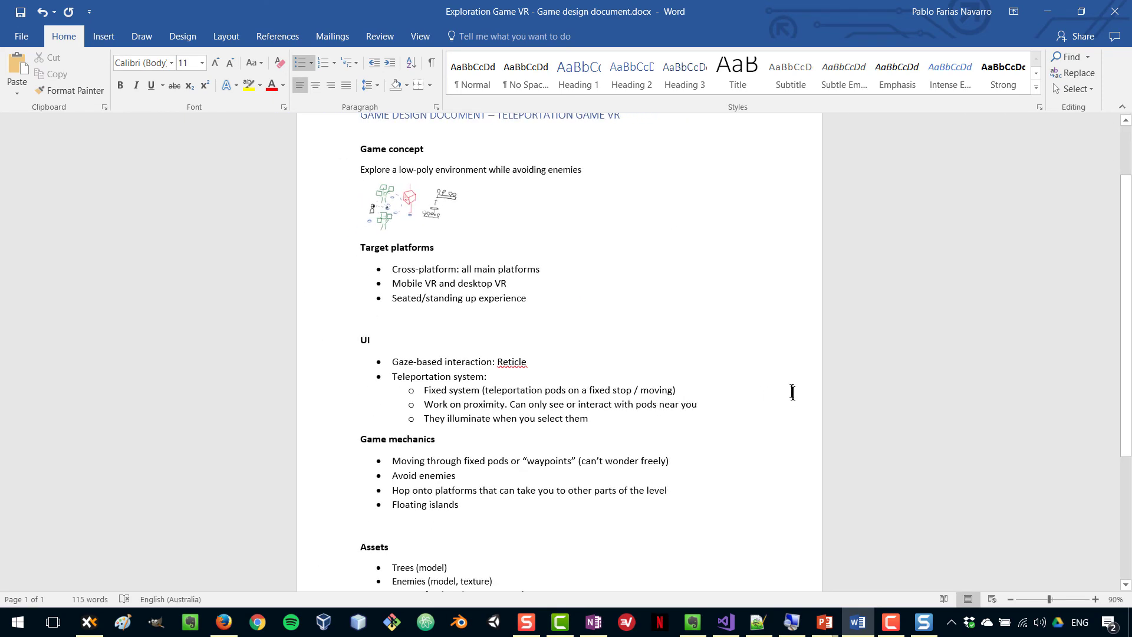
{"action": "scroll", "coordinate": [778, 373], "scroll_direction": "down", "scroll_amount": 2, "text": "ctrl"}
{"action": "scroll", "coordinate": [779, 373], "scroll_direction": "up", "scroll_amount": 2, "text": "ctrl"}
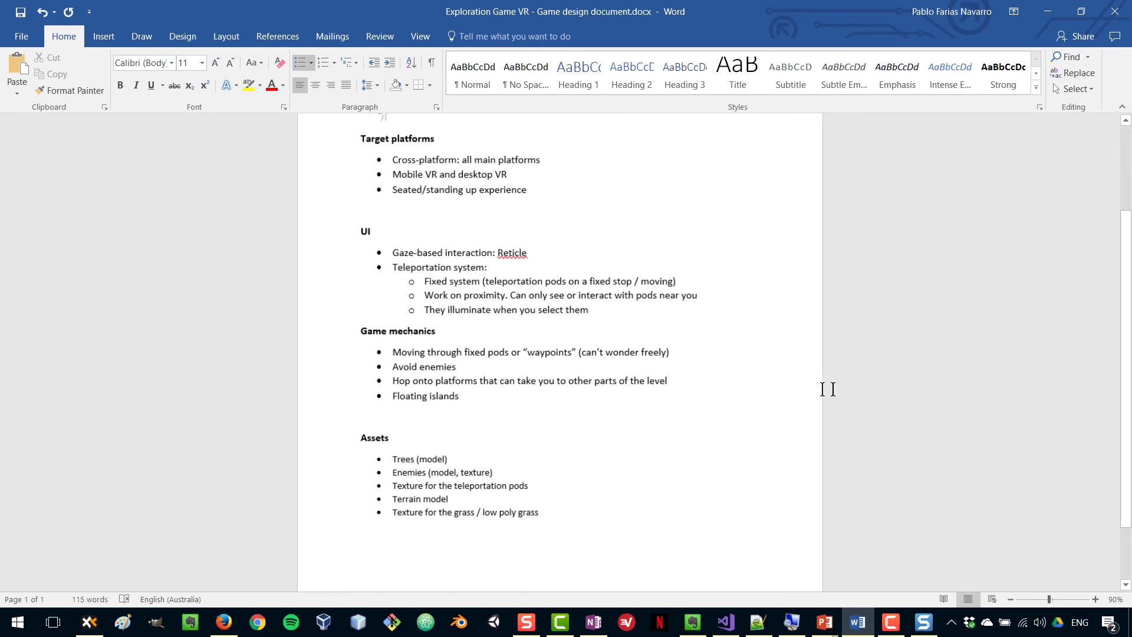
{"action": "scroll", "coordinate": [835, 388], "scroll_direction": "up", "scroll_amount": 1}
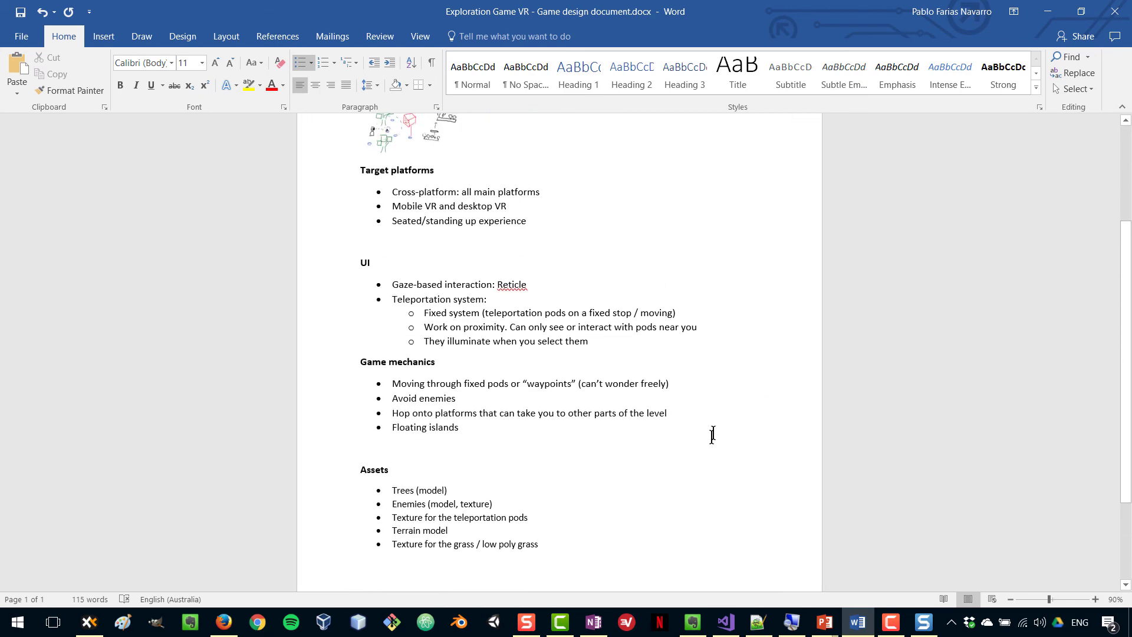
{"action": "scroll", "coordinate": [667, 493], "scroll_direction": "up", "scroll_amount": 4}
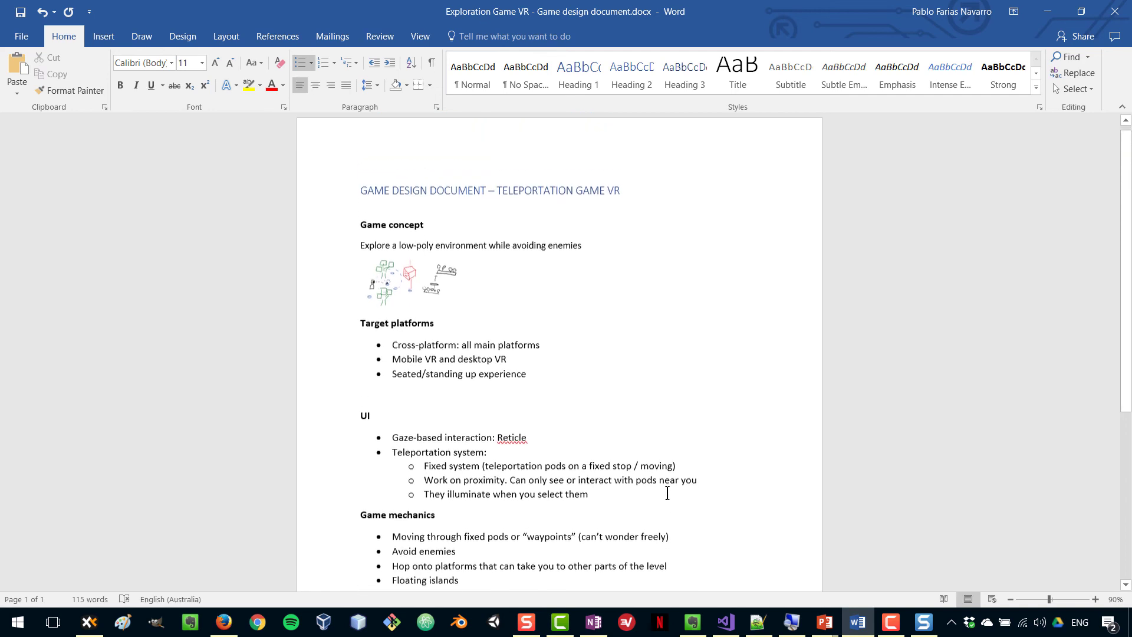
{"action": "scroll", "coordinate": [665, 498], "scroll_direction": "down", "scroll_amount": 1}
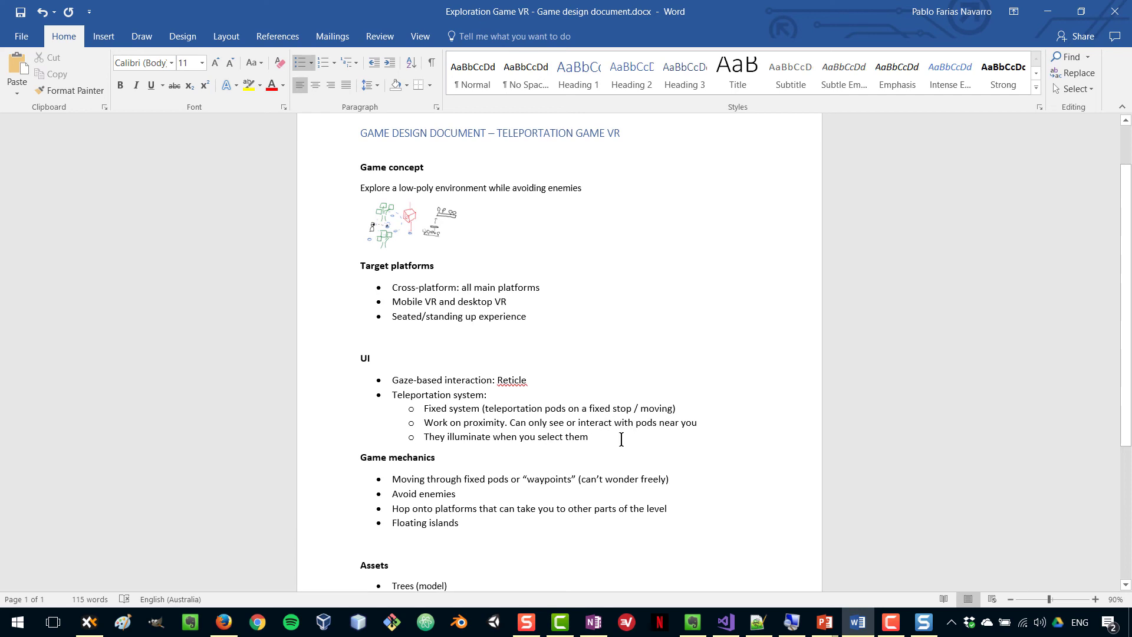
{"action": "scroll", "coordinate": [623, 445], "scroll_direction": "down", "scroll_amount": 3}
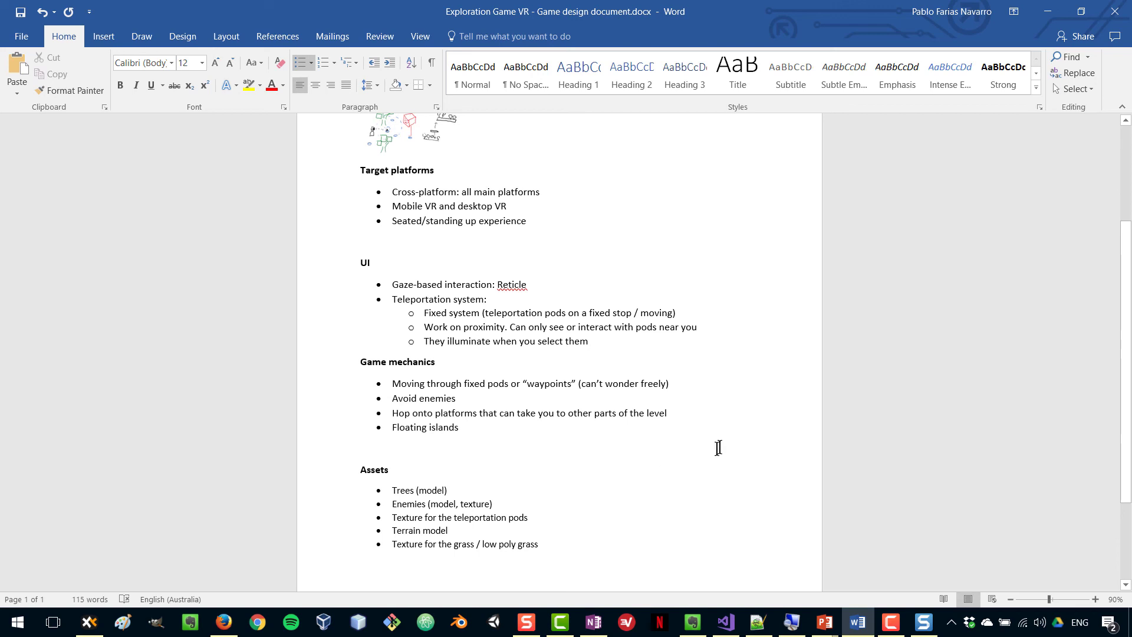
{"action": "scroll", "coordinate": [744, 470], "scroll_direction": "up", "scroll_amount": 3}
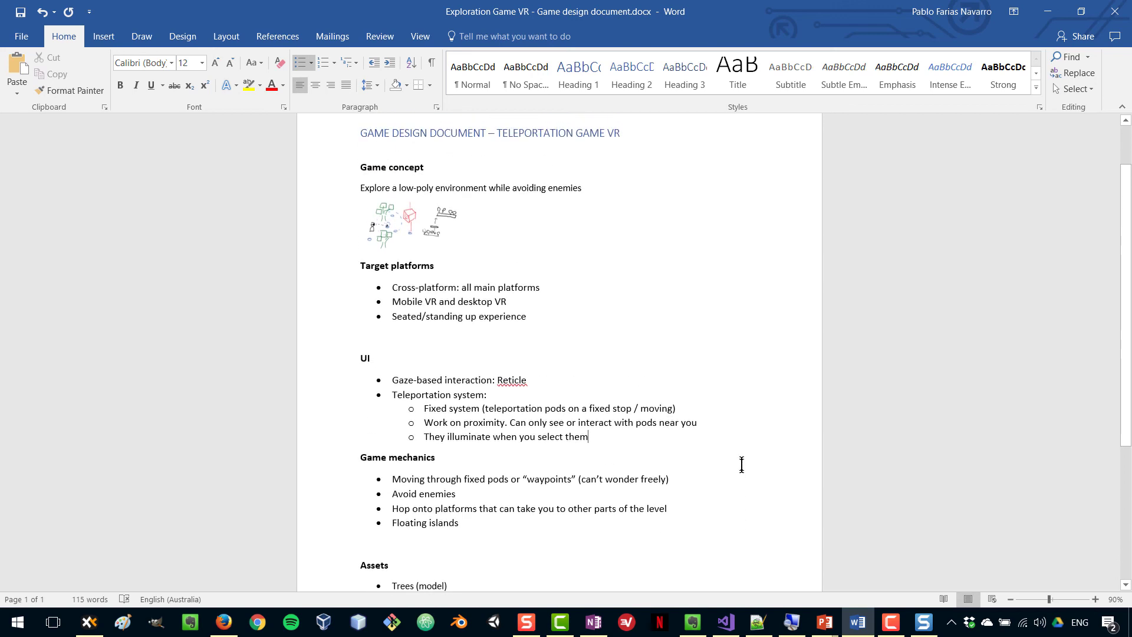
{"action": "scroll", "coordinate": [742, 469], "scroll_direction": "down", "scroll_amount": 3}
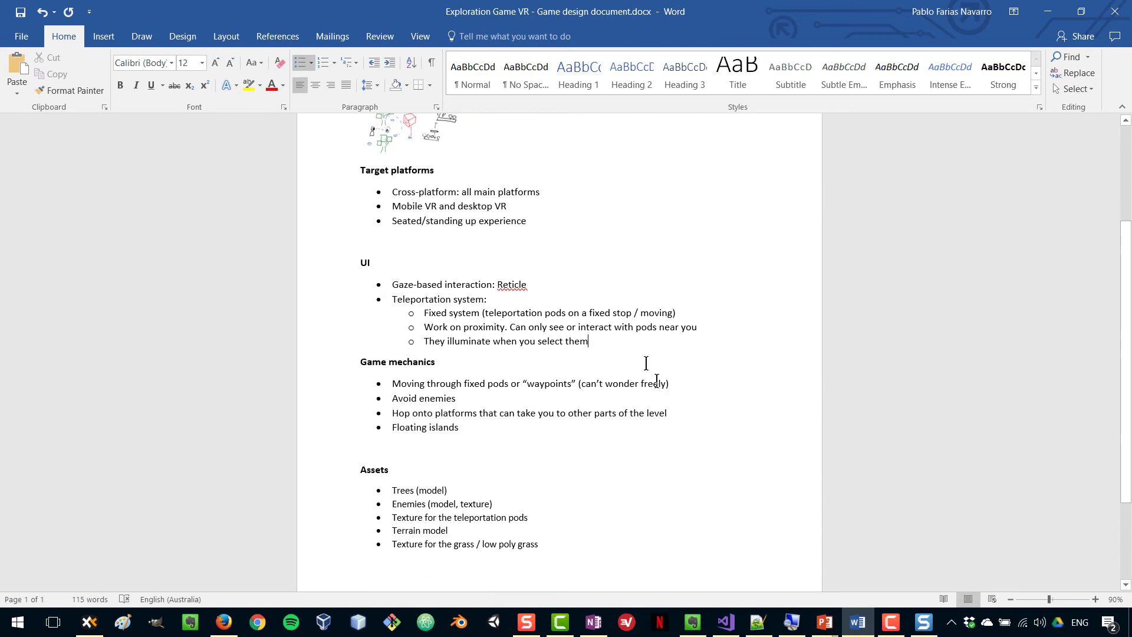